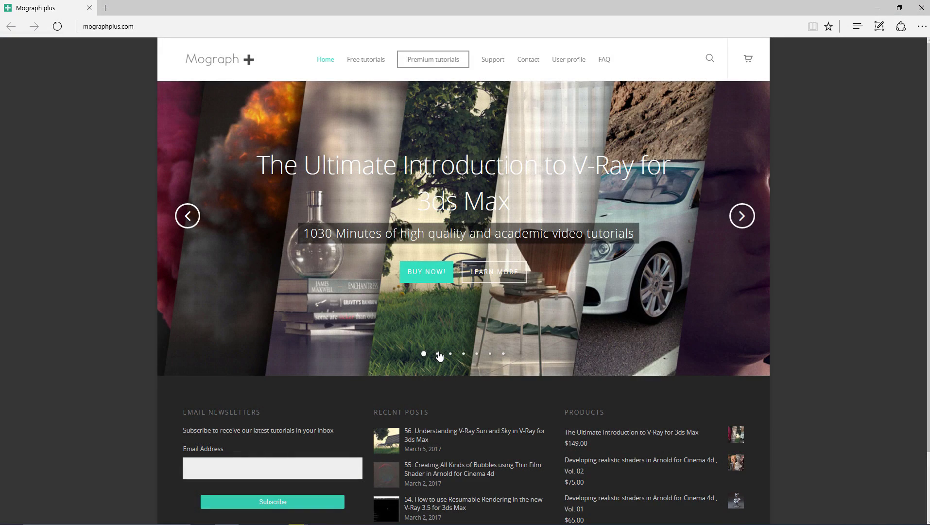
Browse the featured tutorial slides on the mographplus.com home page.
left_click(438, 354)
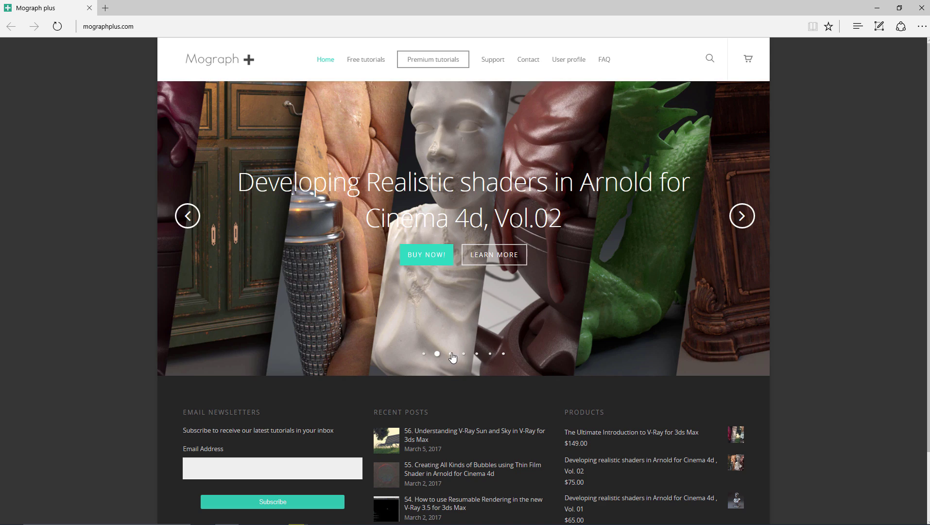
left_click(451, 355)
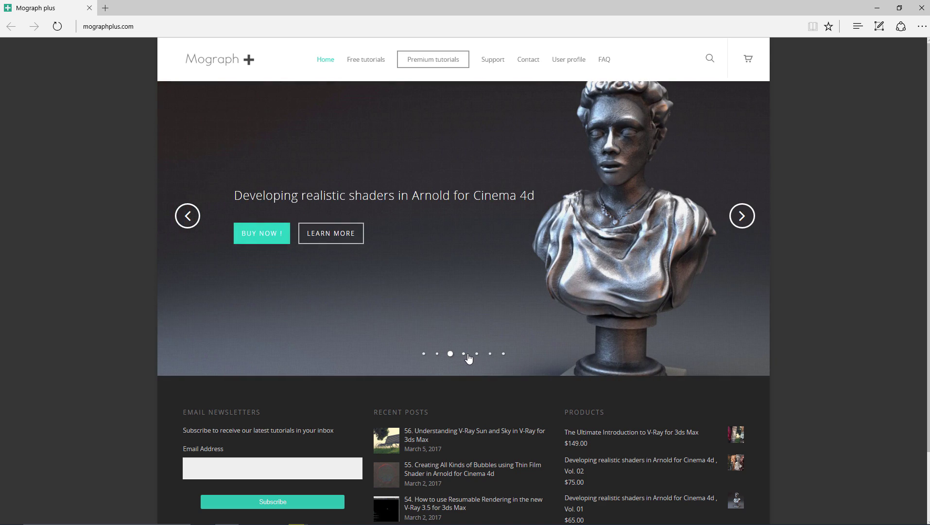
left_click(466, 355)
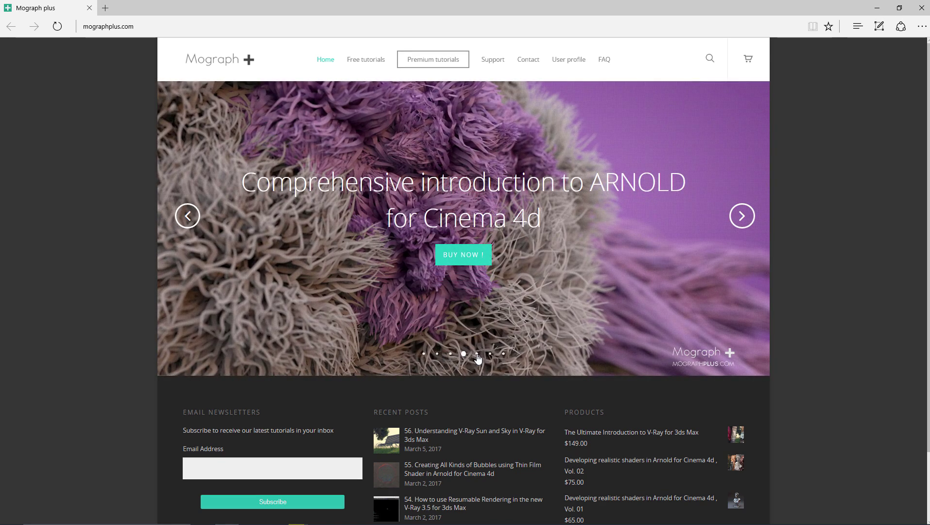
left_click(478, 354)
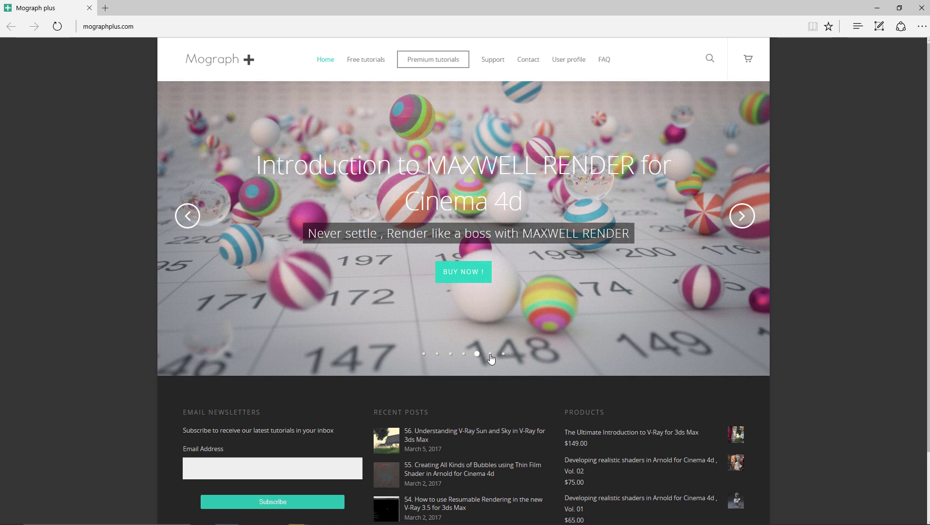
left_click(490, 354)
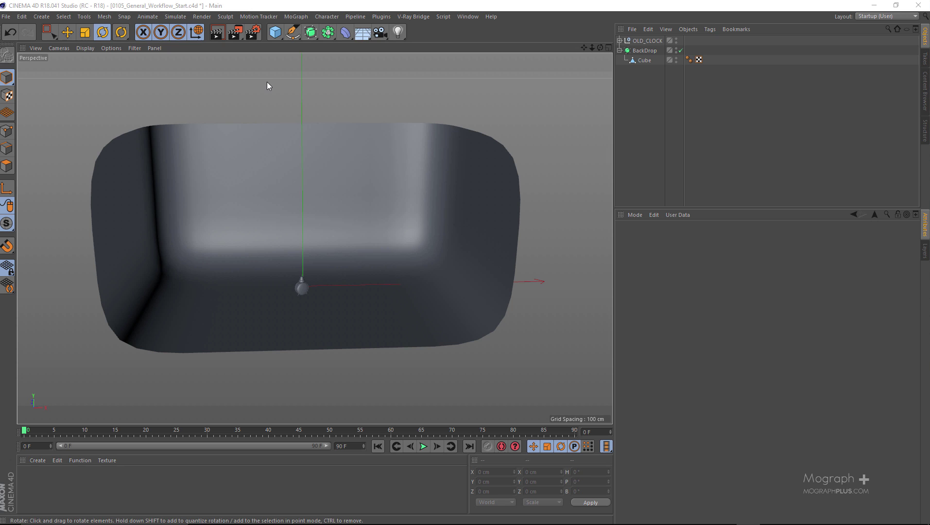
Set the scene's renderer to V-Ray Bridge in the render settings.
left_click(250, 34)
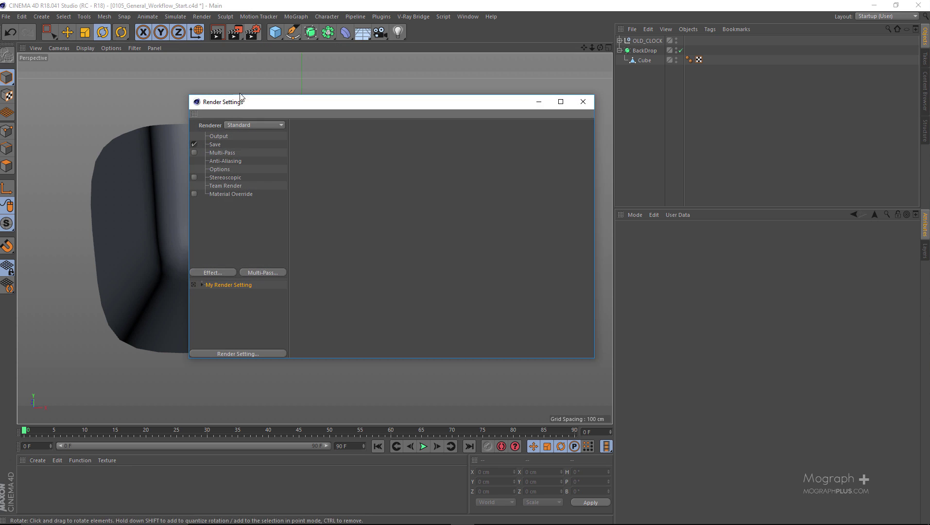
left_click_drag(239, 102, 237, 97)
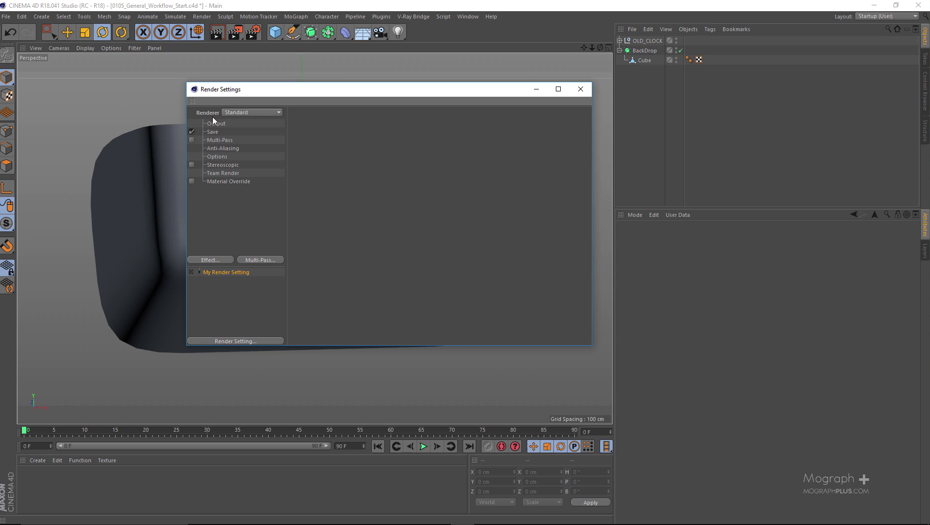
left_click(243, 115)
left_click(247, 176)
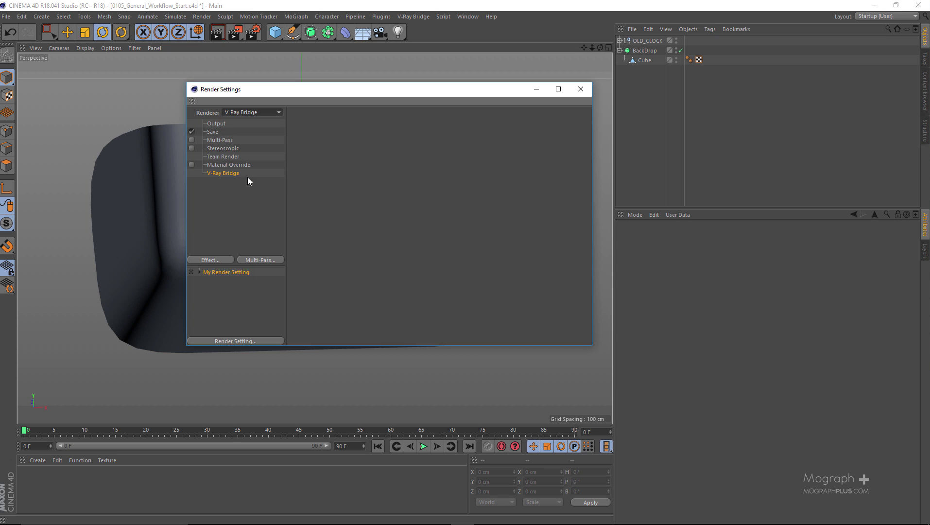
Turn on GI in the V-Ray Bridge Indirect Illumination settings and close the render settings.
left_click(335, 140)
left_click(412, 140)
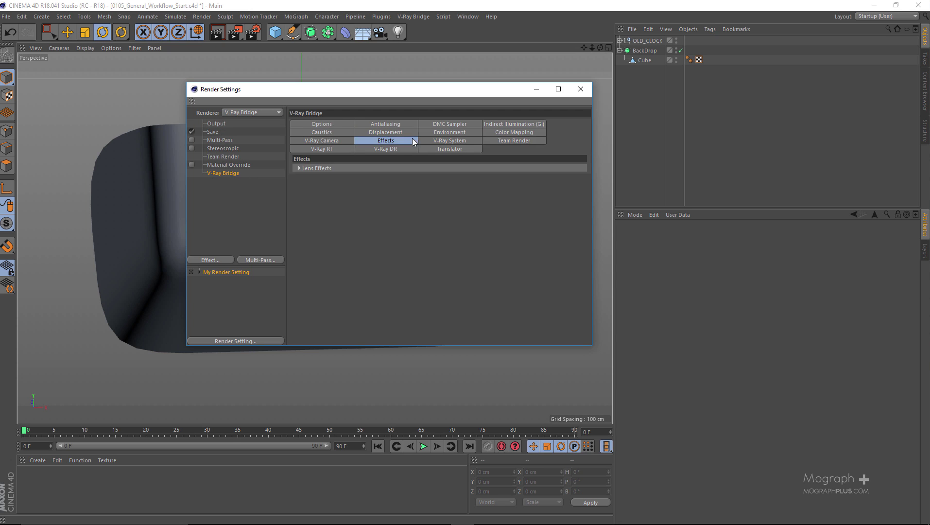
left_click(330, 125)
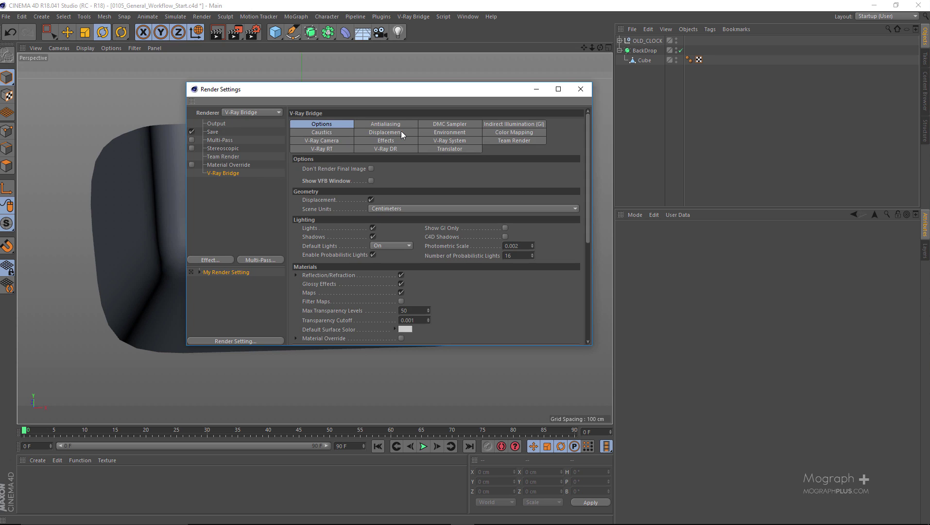
left_click(512, 125)
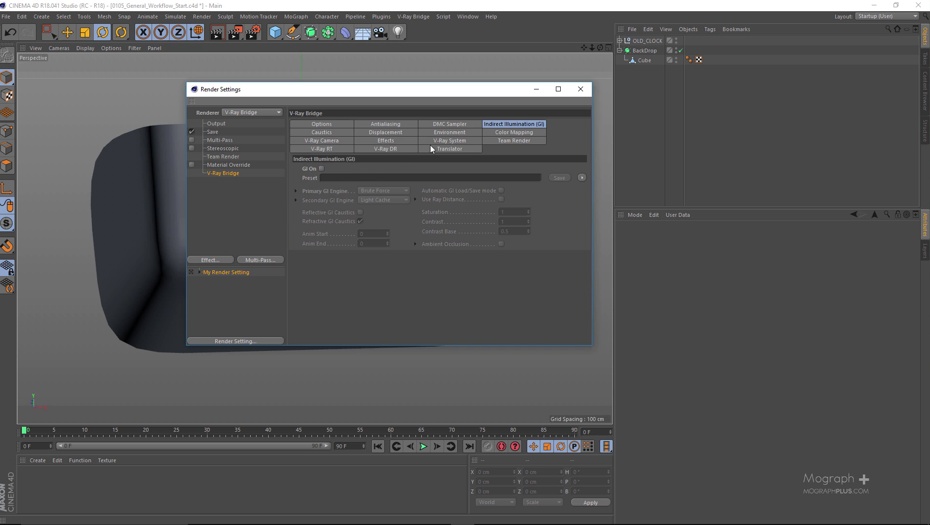
left_click(322, 168)
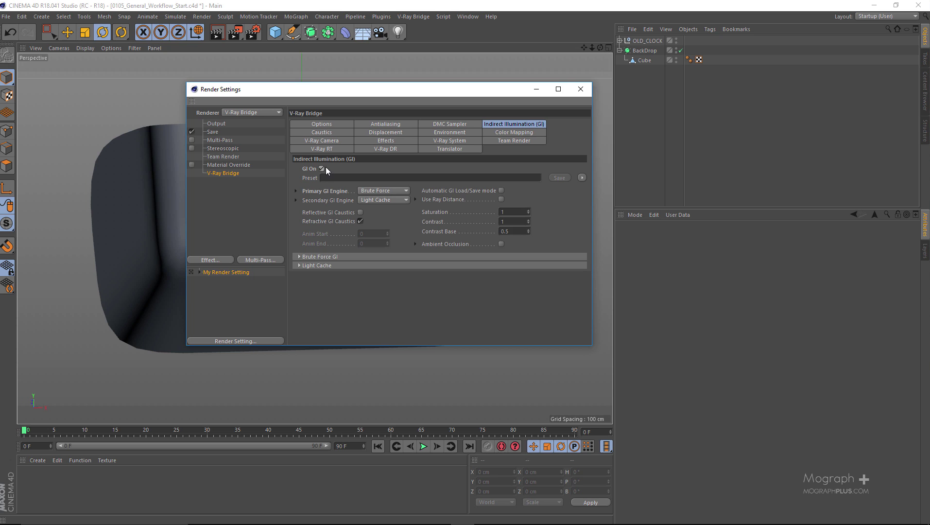
left_click(580, 89)
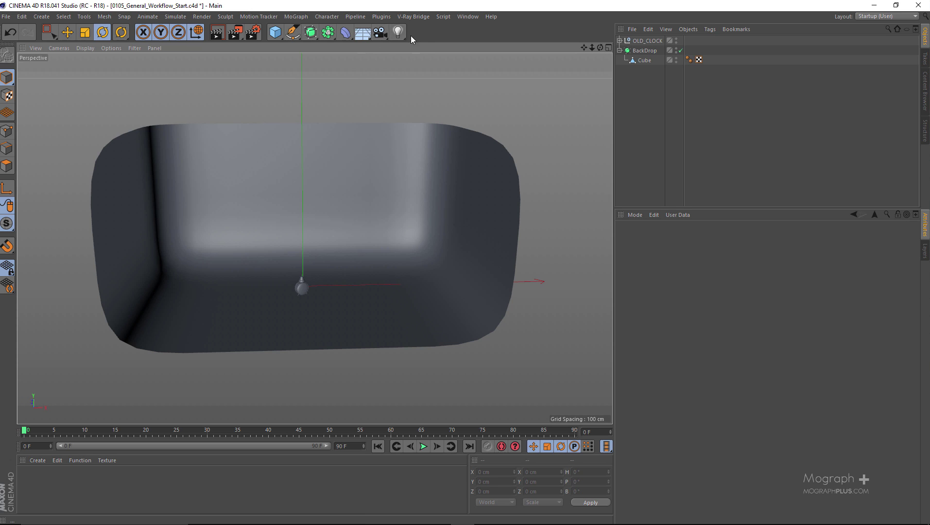
Add a V-Ray Physical Camera to the scene.
left_click(419, 18)
mouse_move(460, 63)
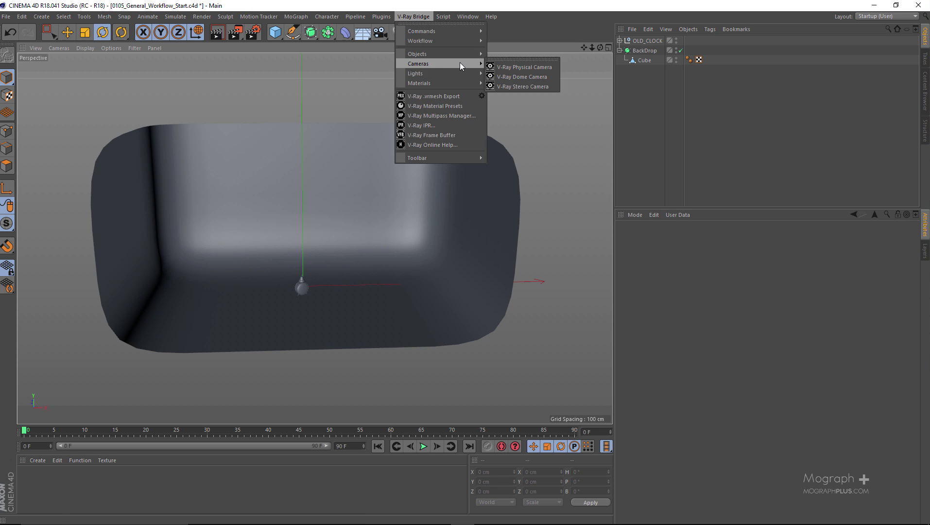
left_click(535, 69)
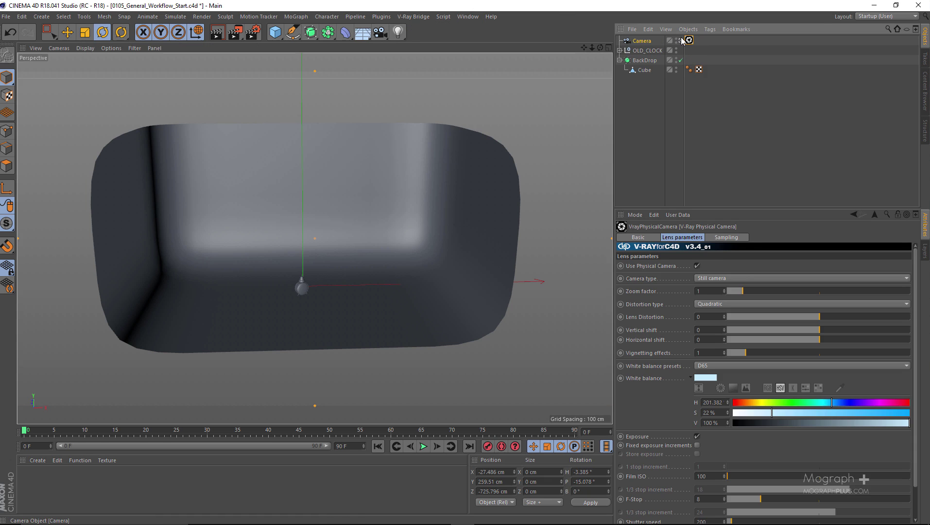
Look through the new camera and position it for a close, slightly elevated front shot of the alarm clock.
scroll(289, 306, "up", 10)
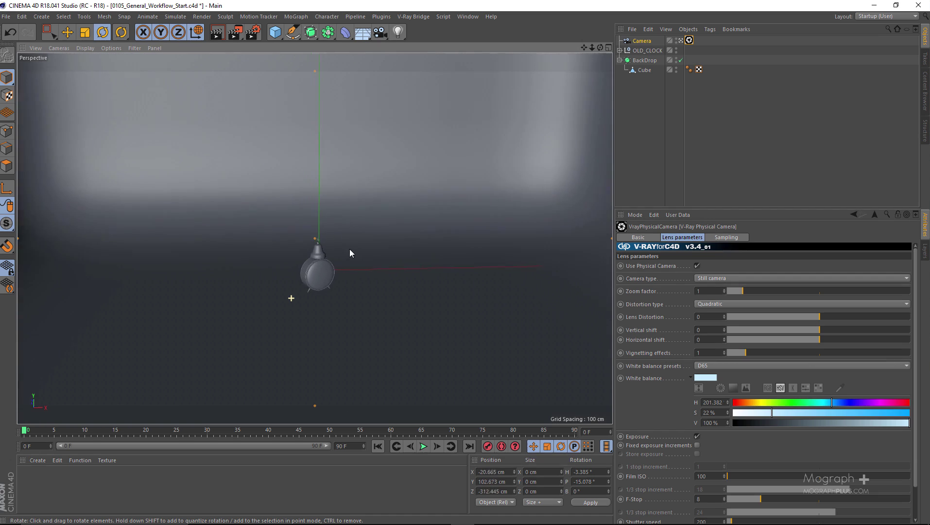
left_click_drag(374, 248, 339, 232, "alt")
middle_click_drag(352, 206, 366, 193, "alt")
scroll(357, 202, "up", 3)
scroll(367, 193, "up", 2)
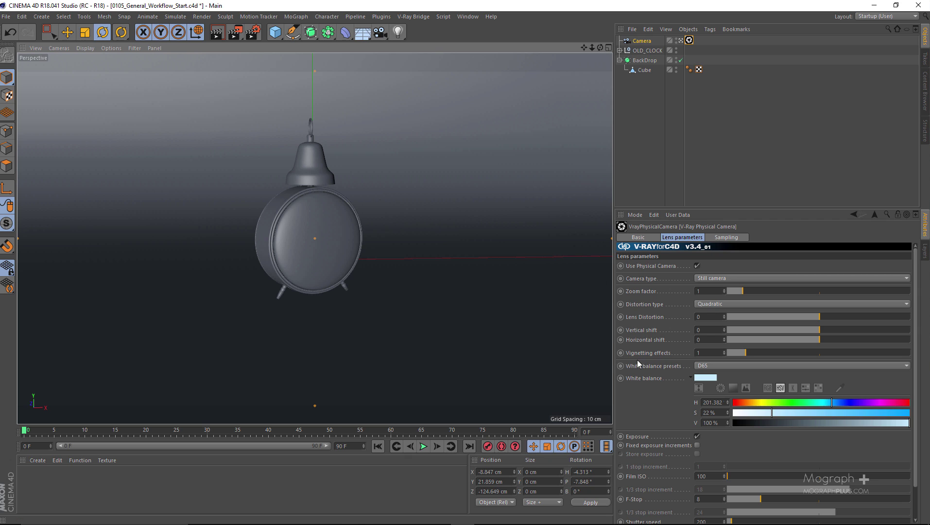
Add a V-Ray Area Rectangle Light to the scene.
left_click(420, 18)
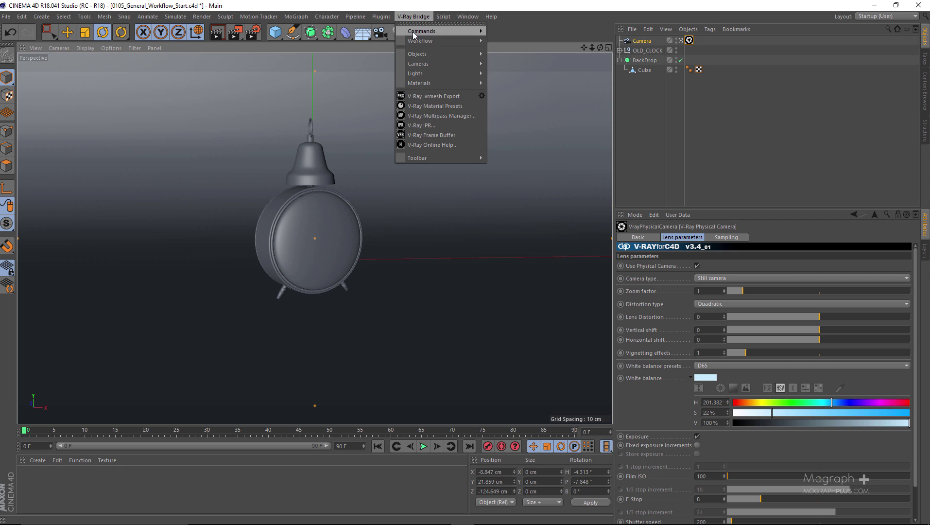
mouse_move(478, 74)
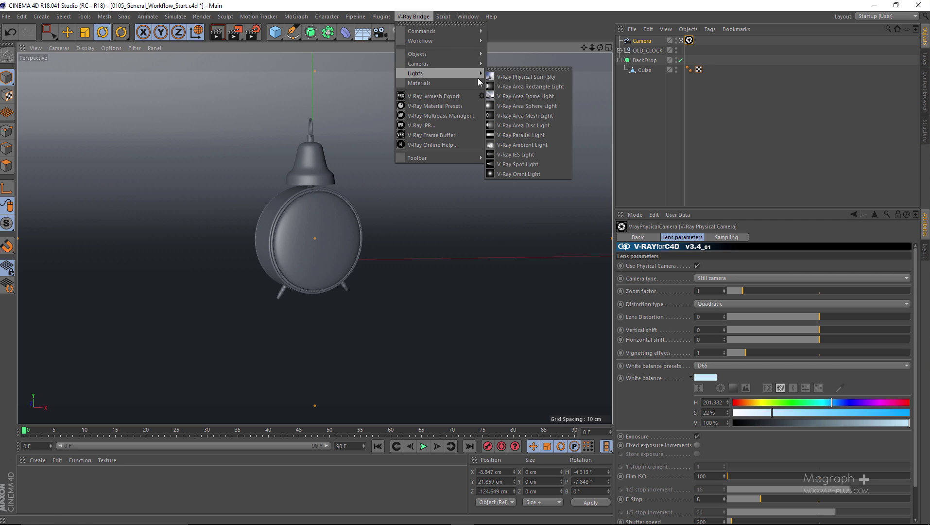
left_click(538, 87)
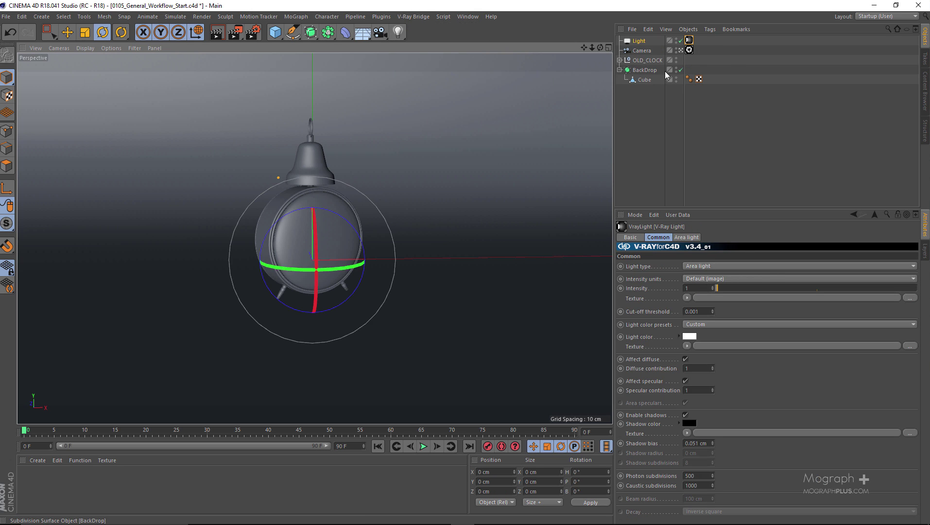
left_click_drag(728, 209, 728, 199)
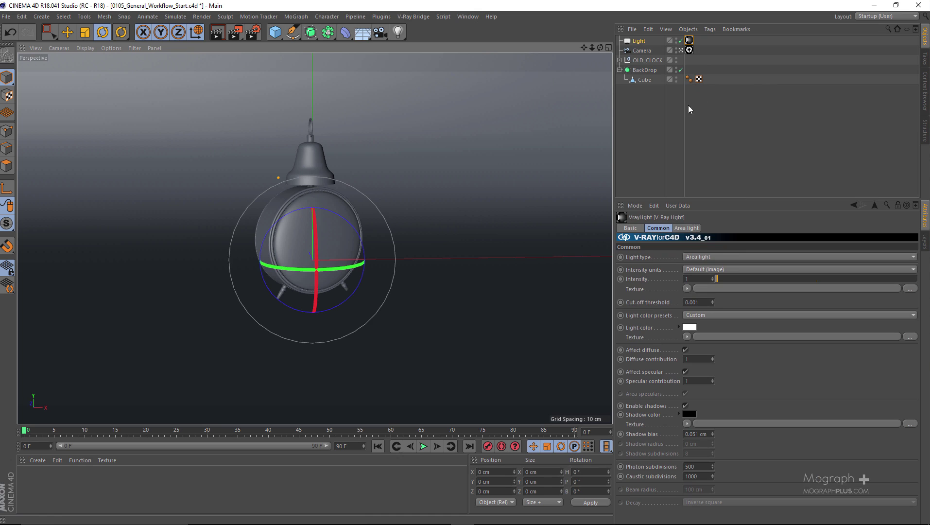
Leave the camera view and set the area light's Size X and Size Y to 75 cm.
left_click(681, 50)
scroll(393, 247, "up", 5)
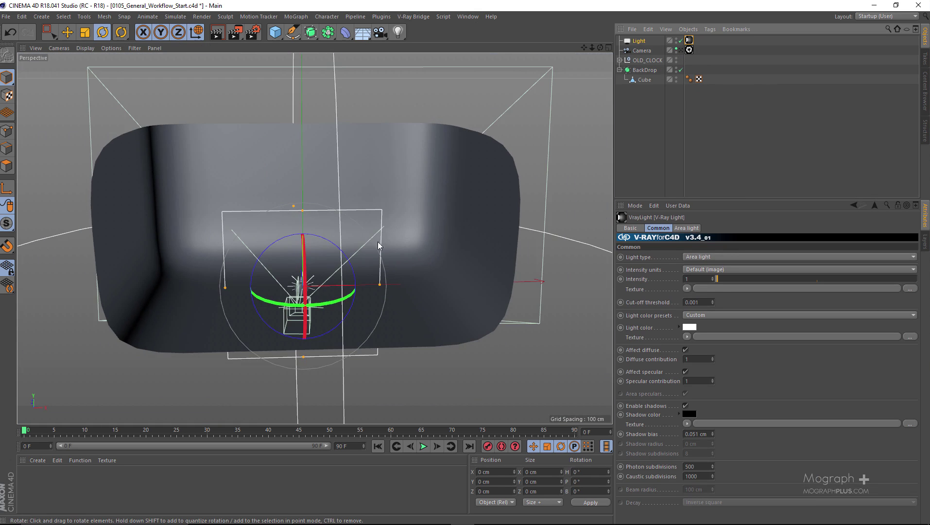
left_click(683, 228)
double_click(702, 270)
type("75")
key("Return")
double_click(702, 279)
type("75")
key("Return")
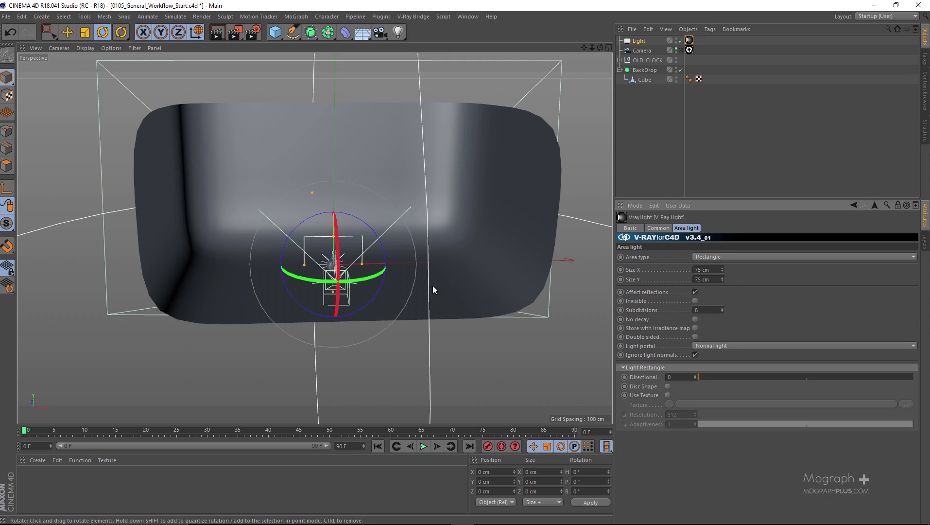
Move the area light up and to the left of the clock, to about X -101 cm and Y 59.5 cm.
scroll(373, 299, "up", 2)
left_click_drag(355, 277, 322, 246, "alt")
key("e")
left_click_drag(426, 267, 248, 201)
Rotate the area light toward the clock, to about H -83°, P -29° and B 3.5°.
key("r")
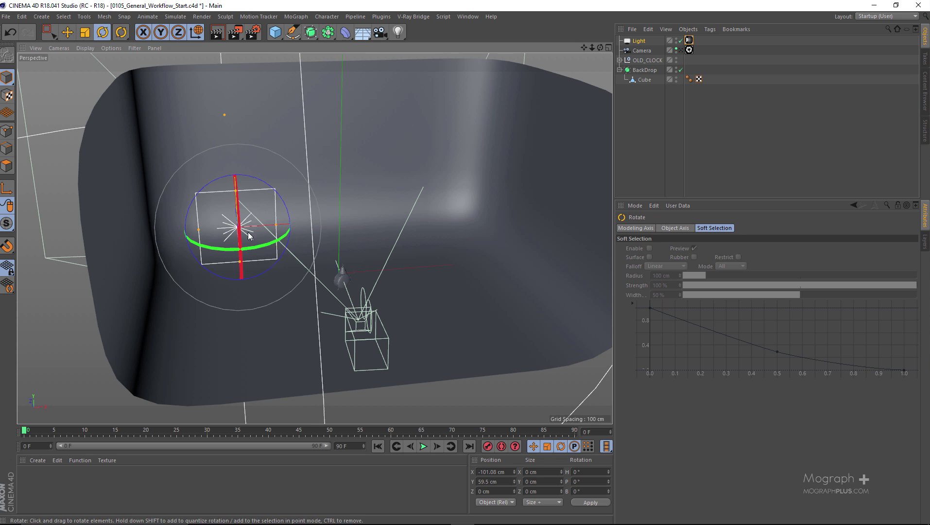
left_click_drag(261, 245, 211, 238)
left_click_drag(253, 183, 287, 185)
scroll(335, 198, "up", 5)
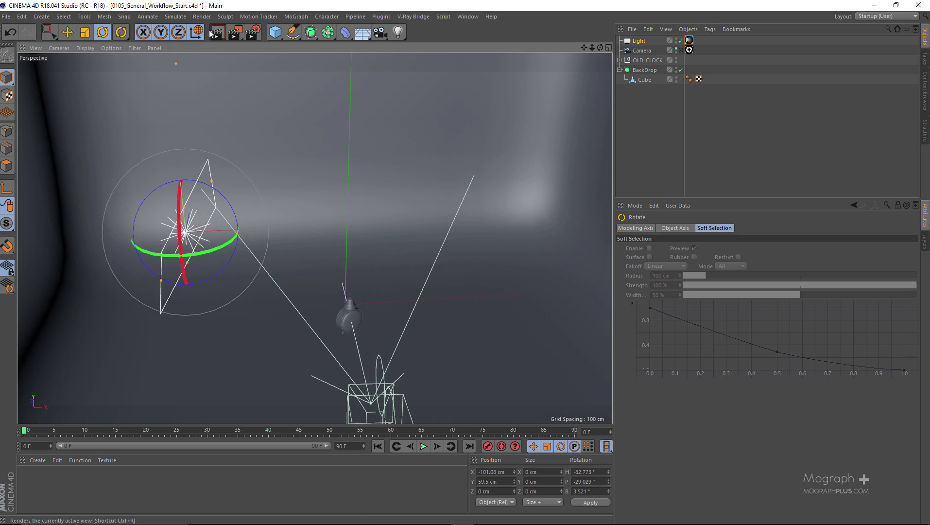
Shift the area light toward the camera side of the clock, to about Z -49 cm.
left_click_drag(349, 179, 417, 223, "alt")
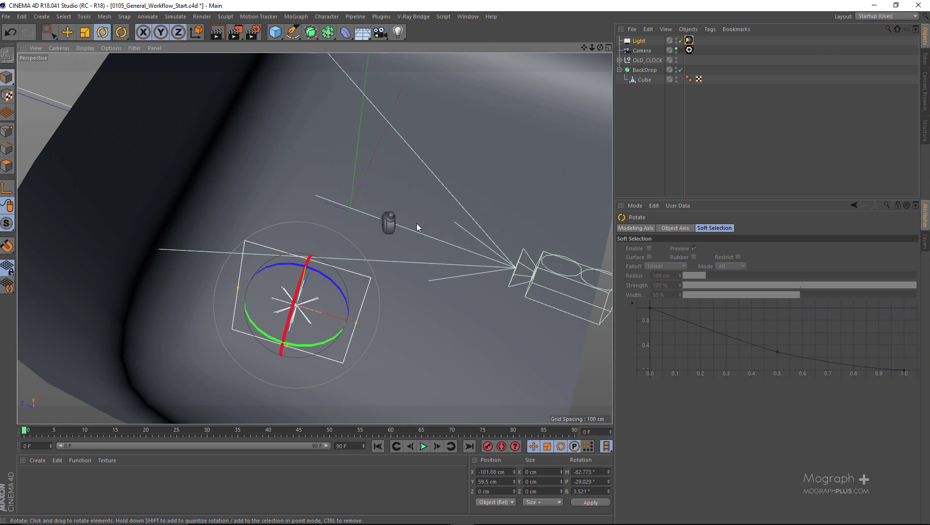
key("e")
key("w")
left_click_drag(246, 290, 330, 304)
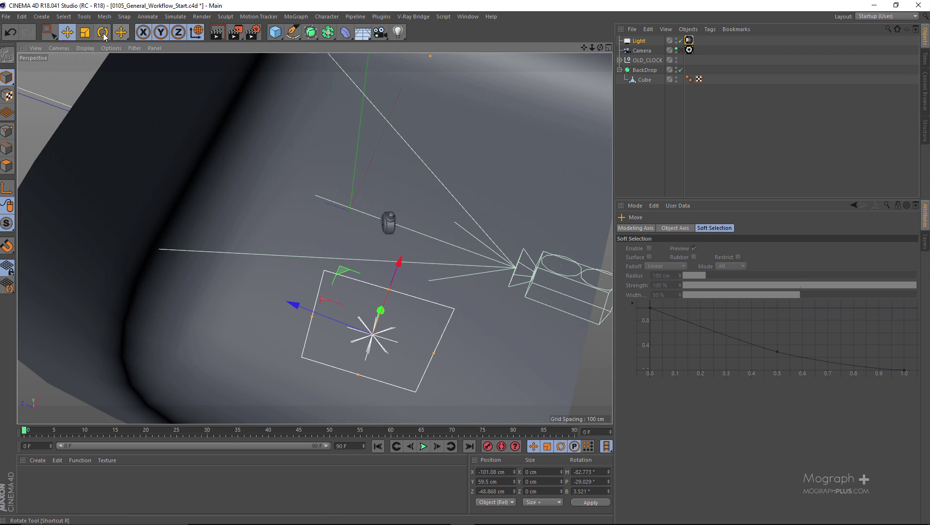
Refine the area light's aim at the clock to about H -72.5°, P -32.5° and B -11°.
key("r")
key("w")
left_click_drag(399, 378, 405, 375)
left_click_drag(380, 335, 269, 187)
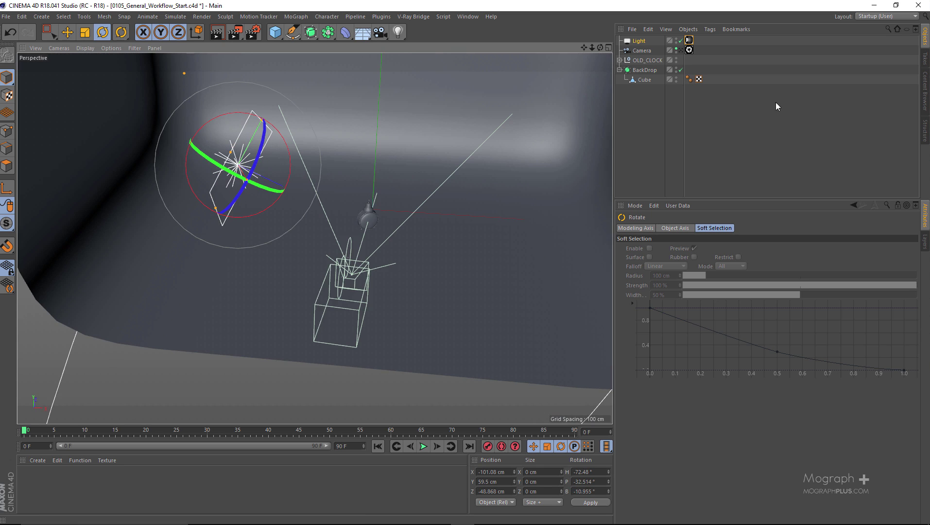
Return to the camera view, start the V-Ray IPR and move its window clear of the object list and attributes.
left_click(680, 50)
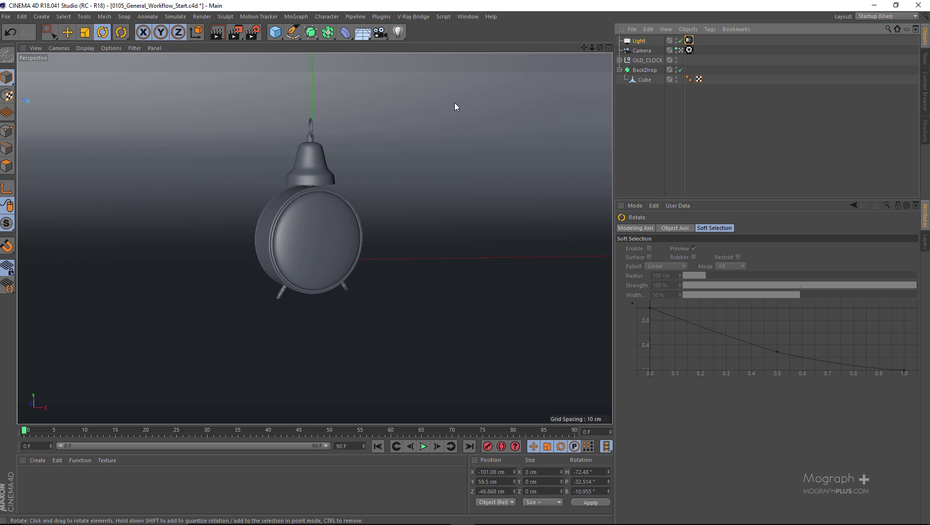
left_click(416, 17)
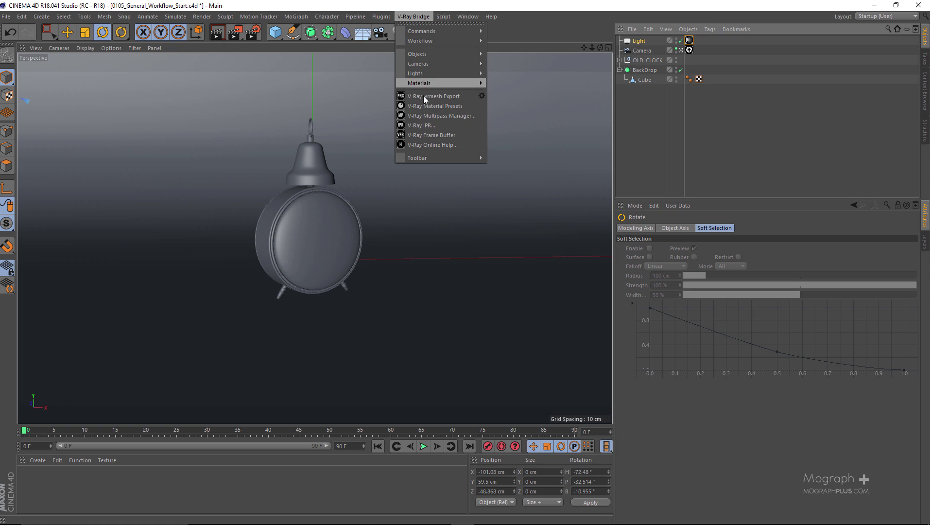
left_click(426, 126)
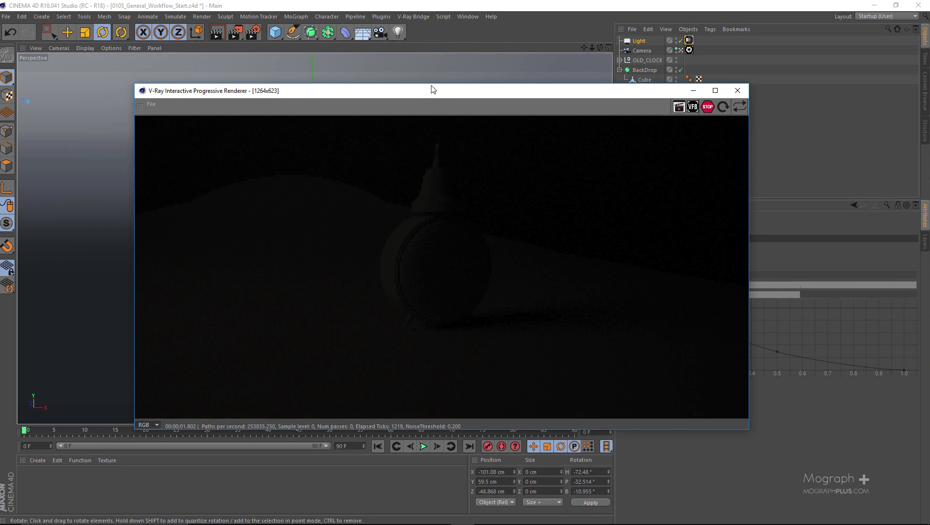
left_click_drag(429, 92, 353, 46)
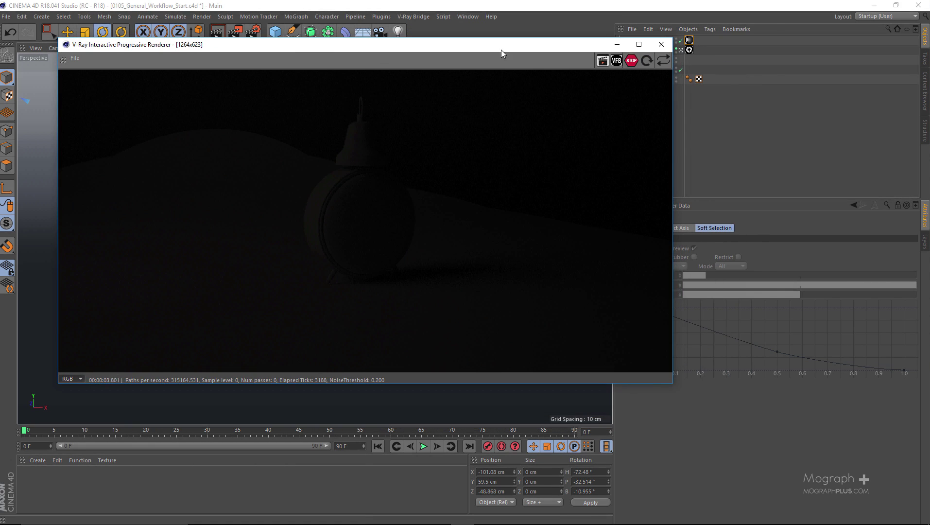
left_click_drag(500, 48, 431, 47)
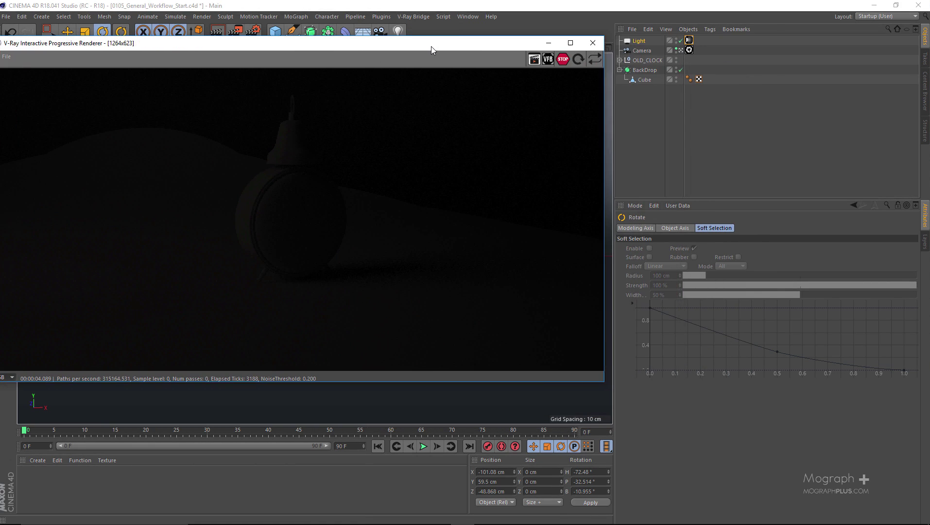
Set the white balance preset of the V-Ray physical camera to Neutral, with the render window moved clear of its settings.
left_click(690, 49)
left_click_drag(464, 49, 490, 47)
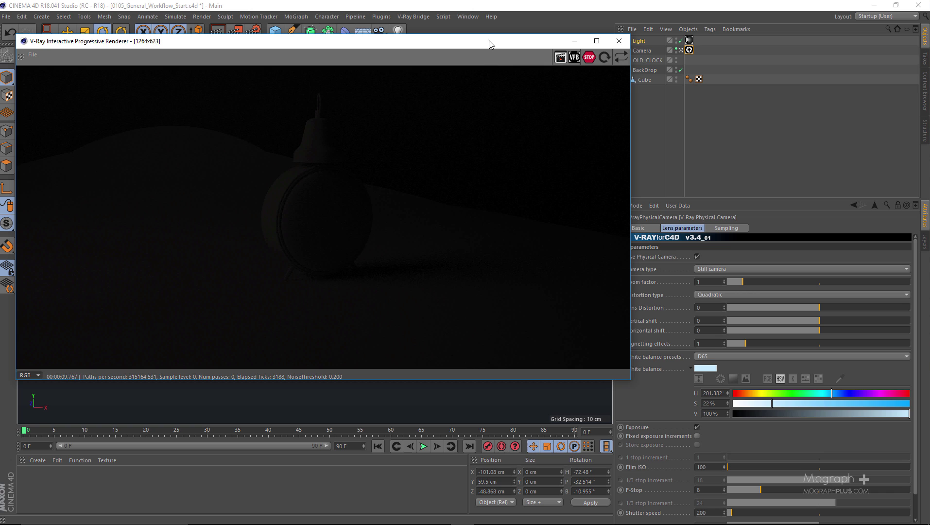
left_click_drag(461, 37, 421, 42)
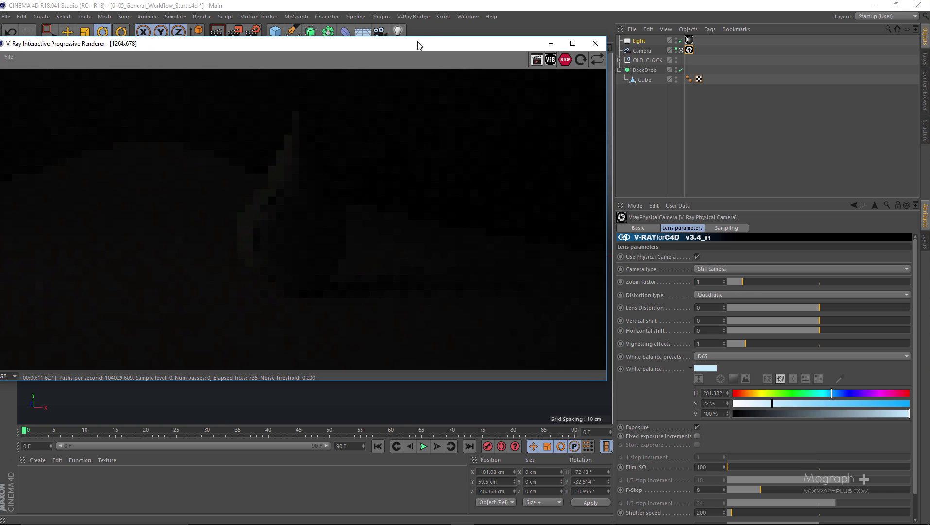
left_click(711, 357)
left_click(739, 372)
Set the physical camera's shutter speed to 100 and its film ISO to 800.
scroll(672, 326, "down", 1)
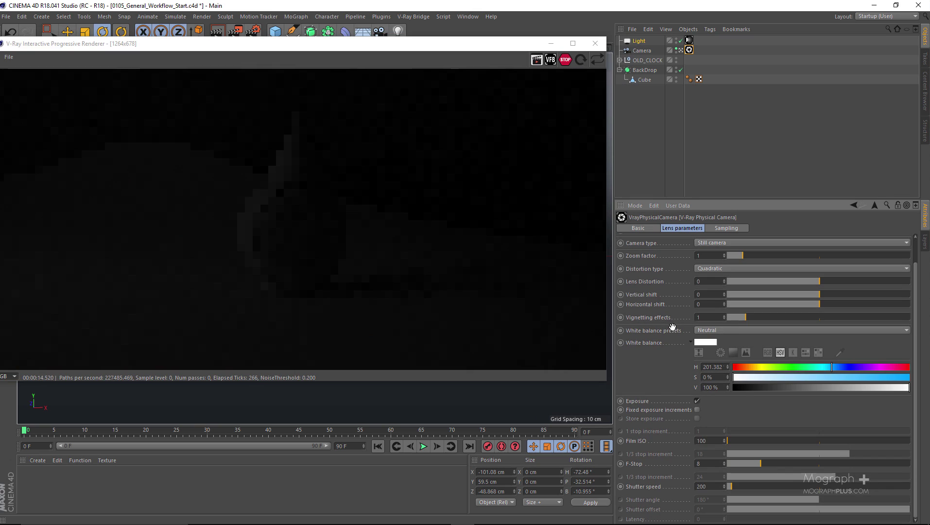
double_click(708, 485)
type("100")
key("Return")
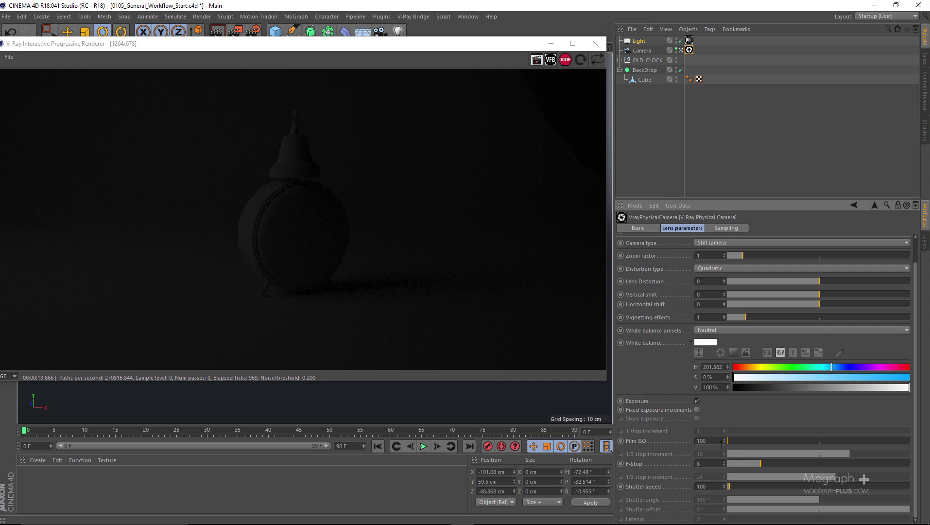
double_click(715, 441)
type("800")
key("Return")
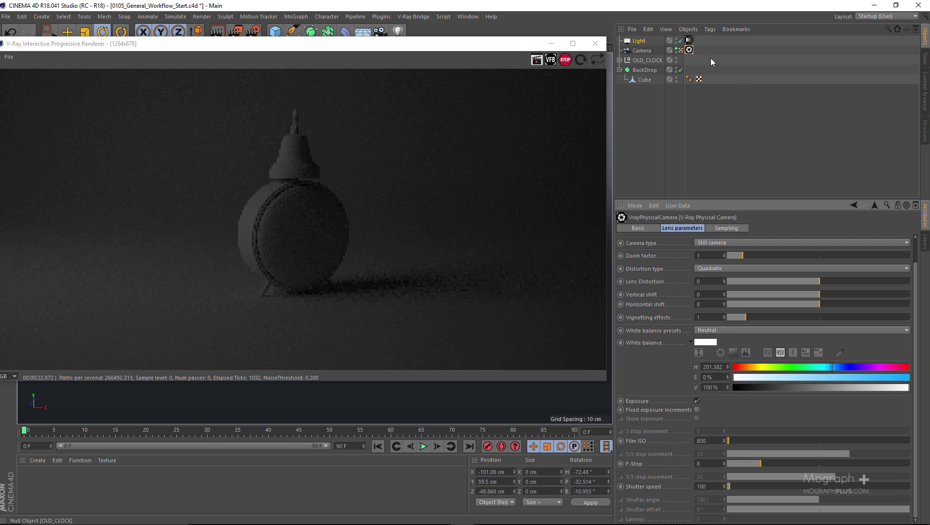
Switch the area light's intensity units to Radiant power (W) and set its power to 50 W.
left_click(692, 41)
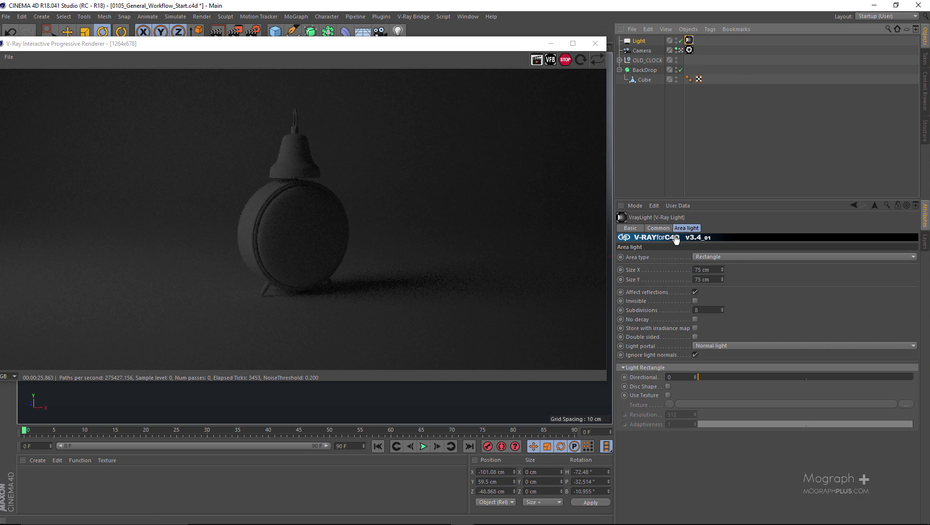
left_click(663, 229)
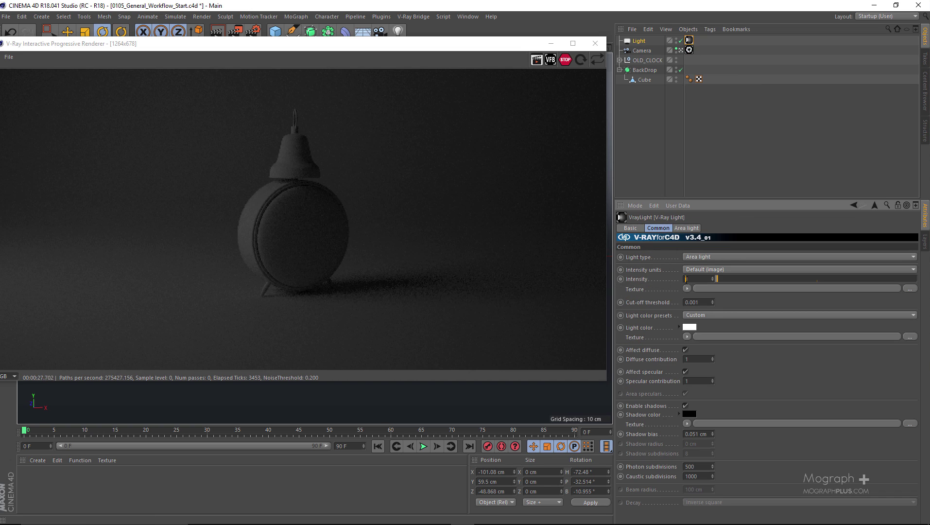
left_click(693, 269)
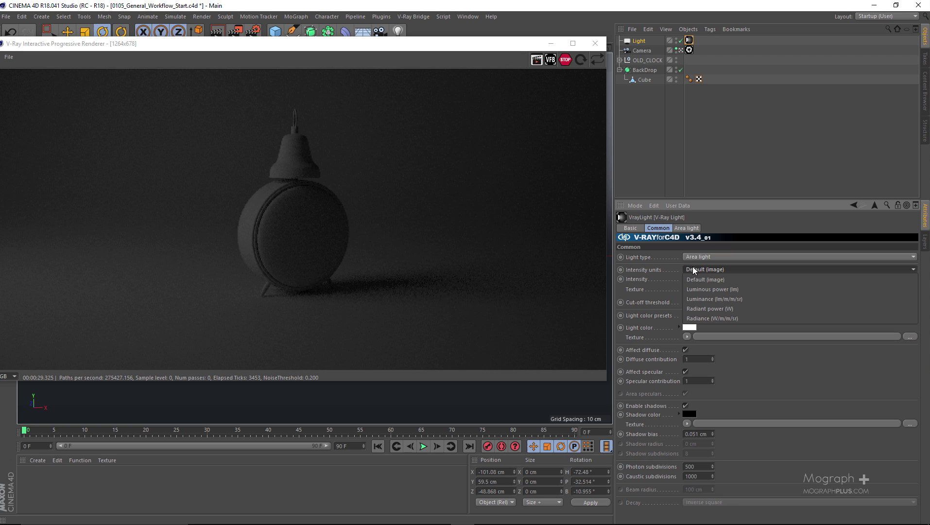
left_click(753, 308)
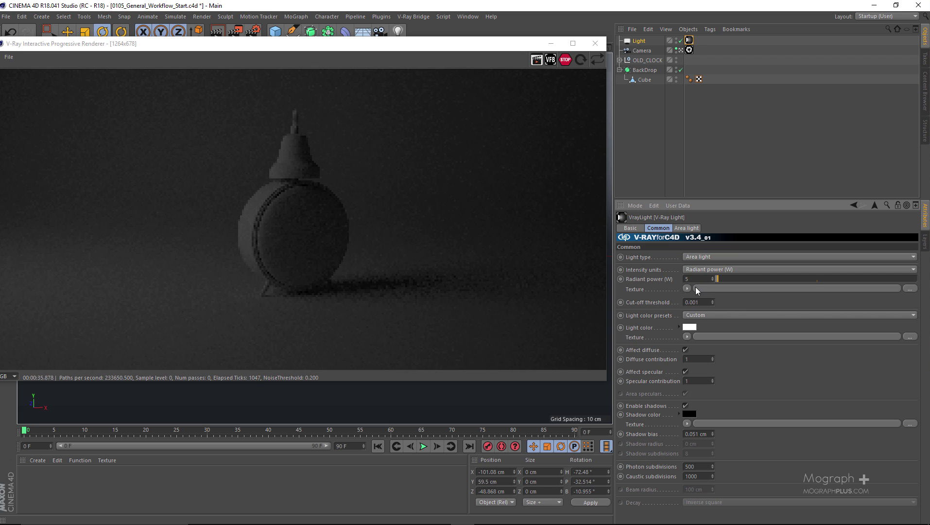
type("0")
key("Return")
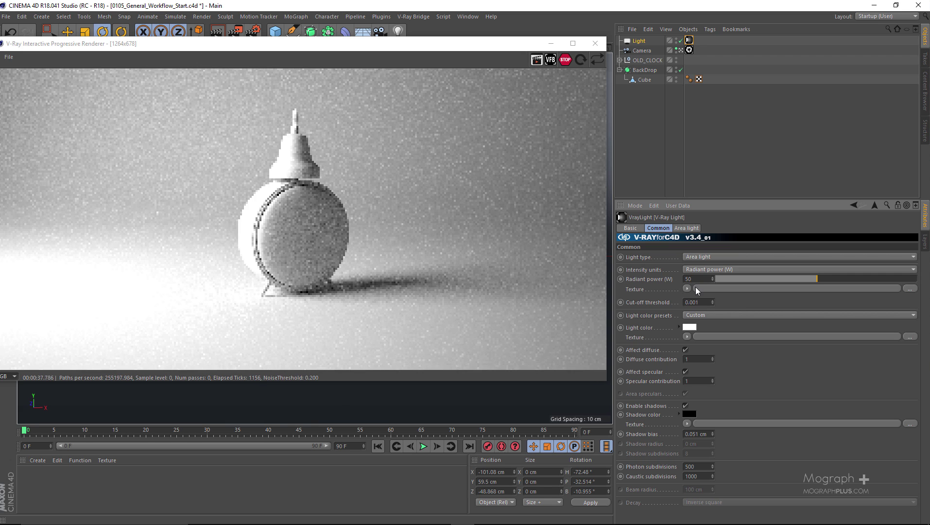
Reposition the render window and reduce the area light's radiant power to 40 W.
left_click_drag(518, 48, 527, 47)
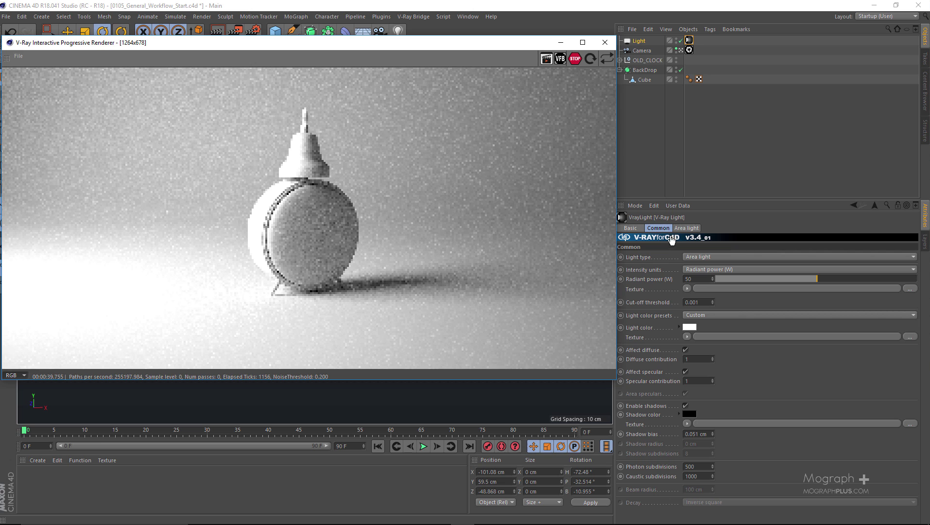
double_click(691, 277)
type("40")
key("Return")
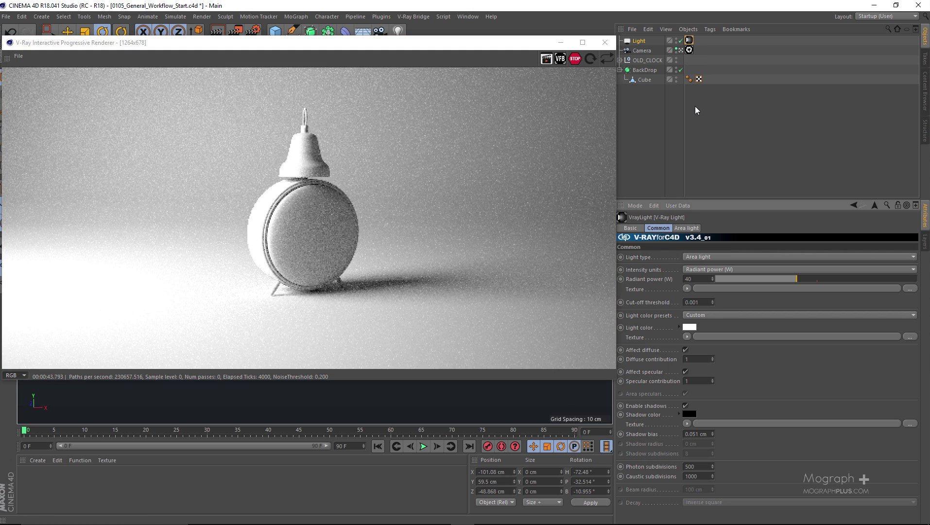
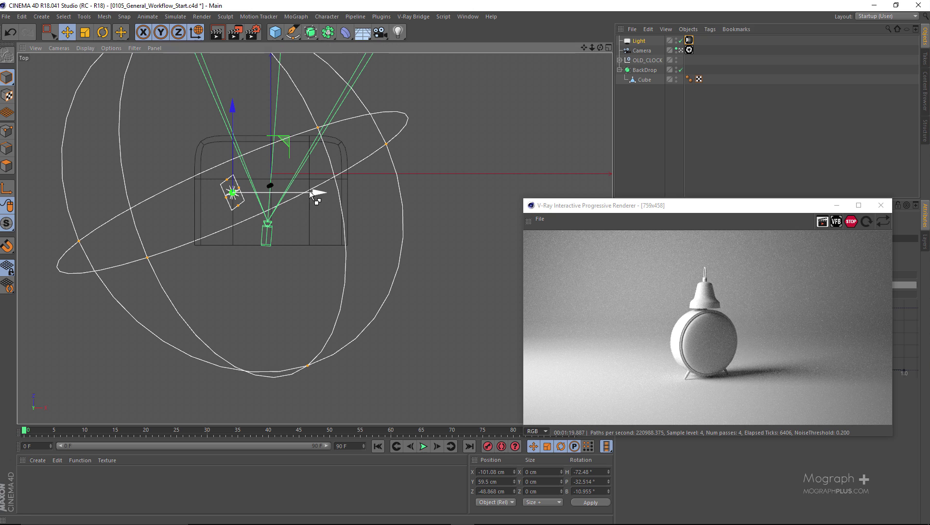
Duplicate the area light across the clock to about X 124 cm and rotate the copy to about H 78°, P -19.5°, B -8°.
left_click_drag(310, 192, 387, 192, "ctrl")
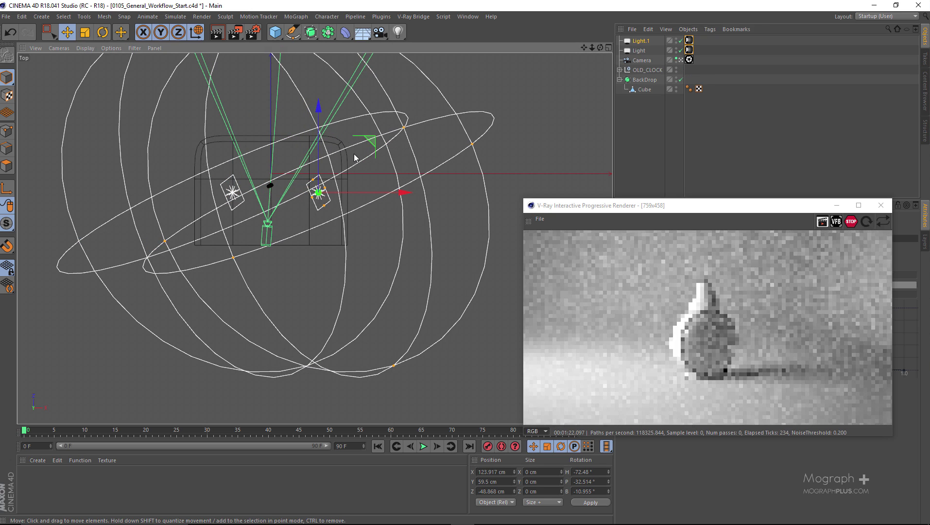
key("r")
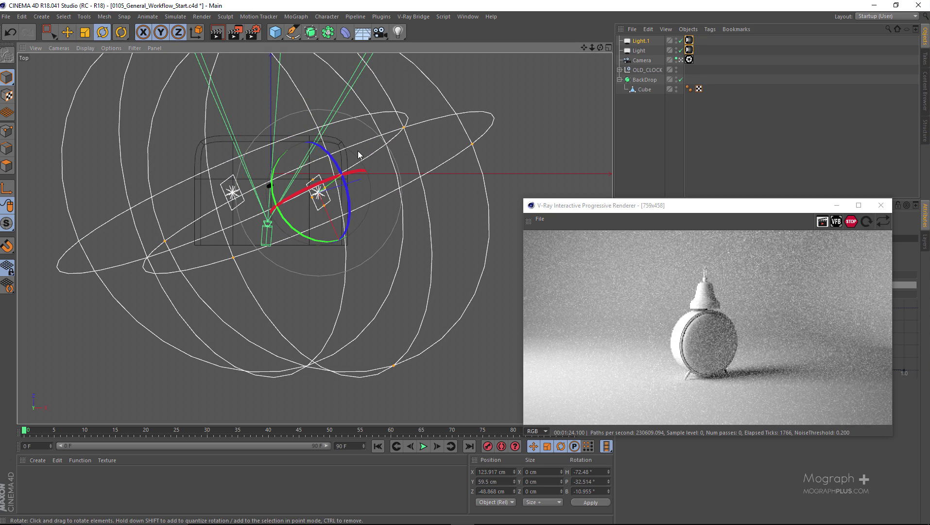
left_click(197, 32)
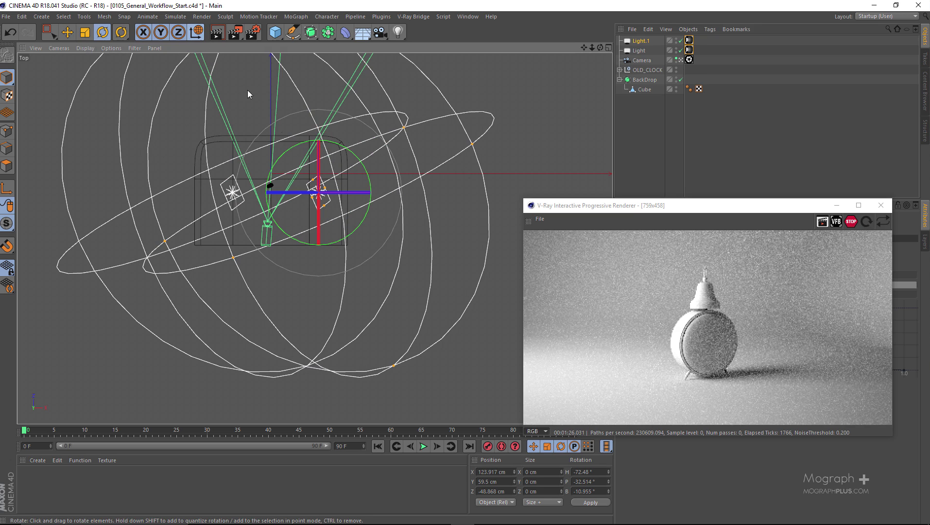
left_click_drag(290, 147, 322, 238)
left_click_drag(340, 192, 352, 191)
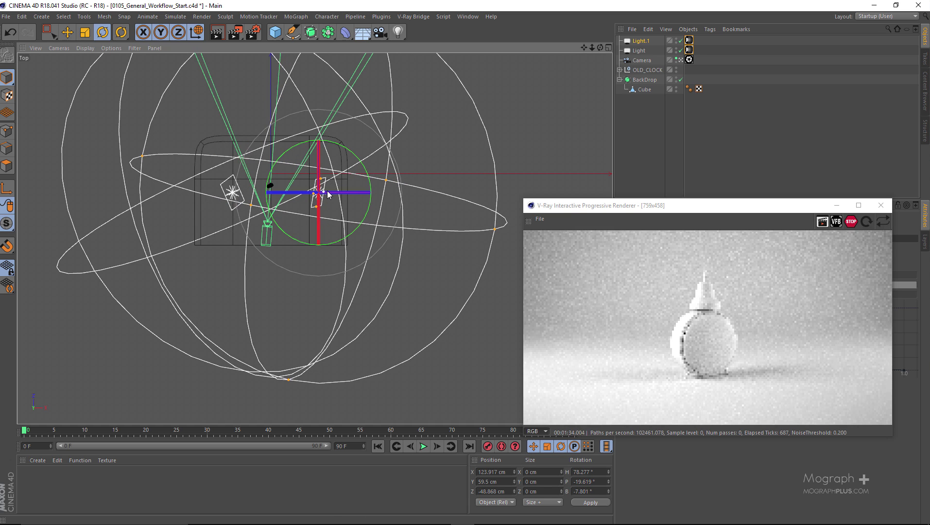
Return to the full-size perspective camera view and move the IPR window clear of the object list and attributes.
middle_click(327, 191)
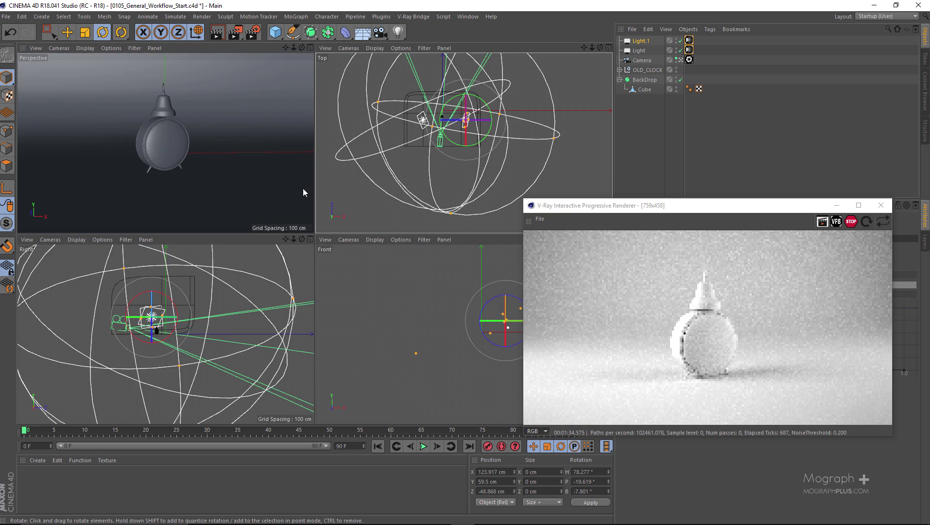
middle_click(240, 154)
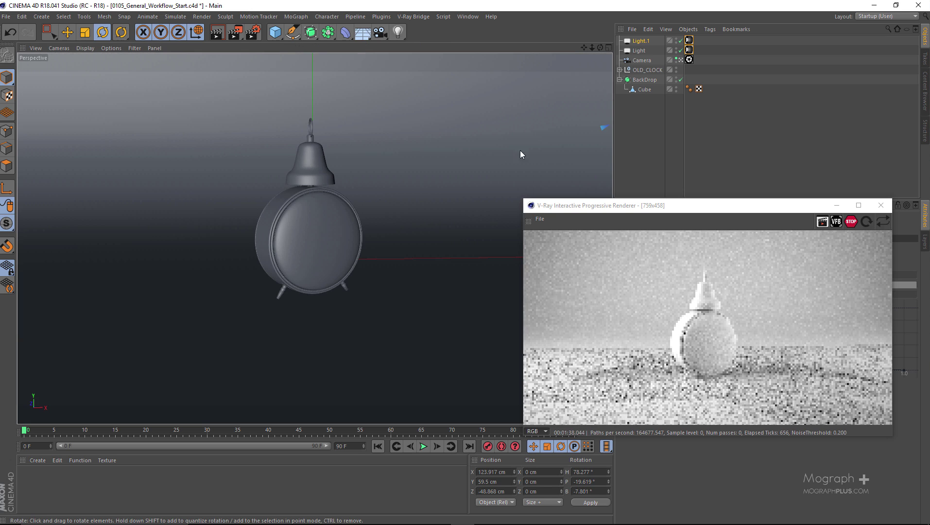
left_click_drag(679, 206, 368, 205)
left_click_drag(352, 242, 281, 279)
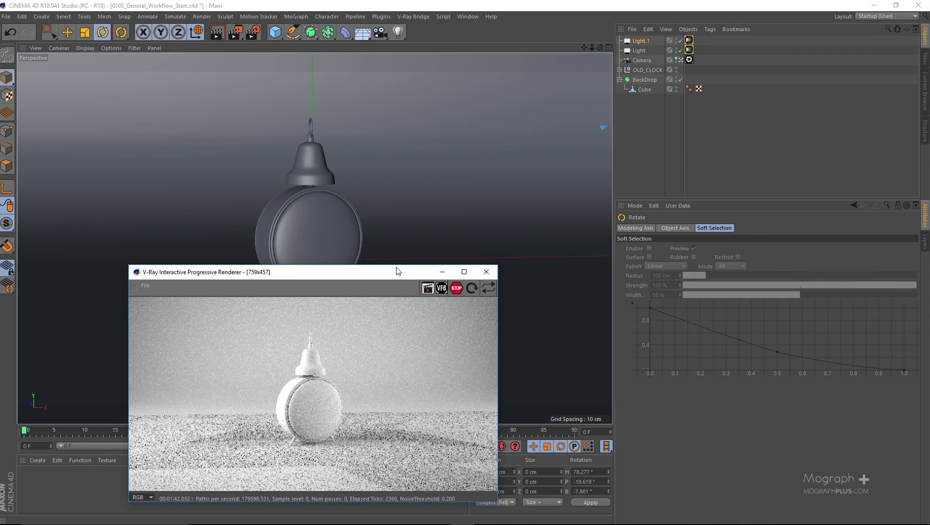
left_click_drag(392, 272, 414, 212)
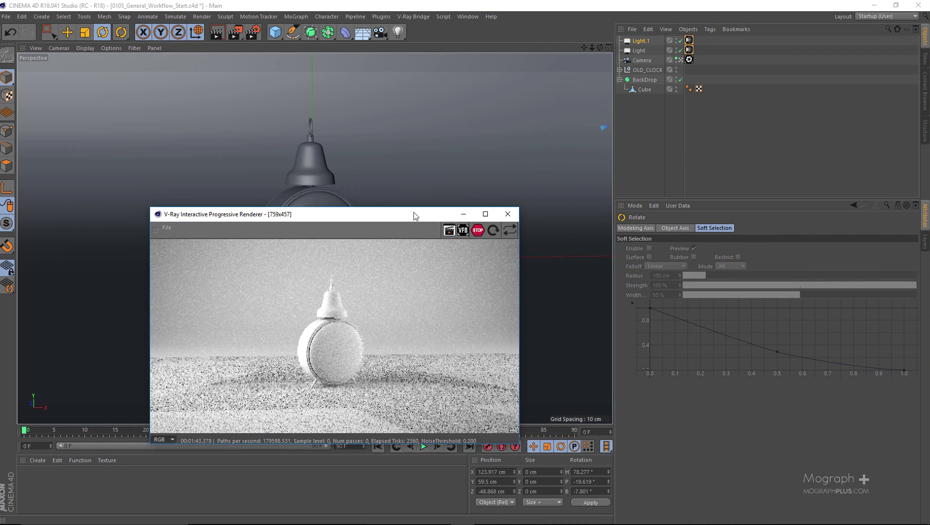
Set the duplicated area light's radiant power to 10 W.
left_click(700, 39)
left_click(689, 40)
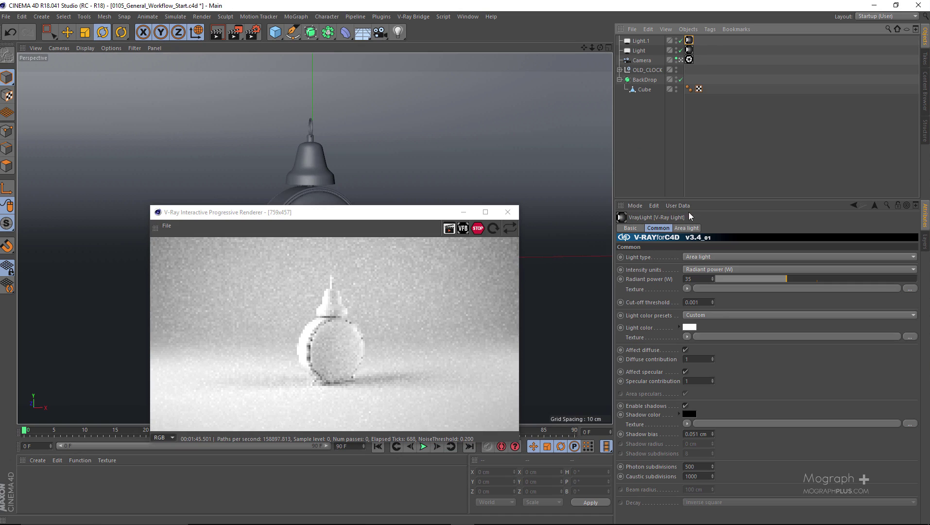
left_click(694, 279)
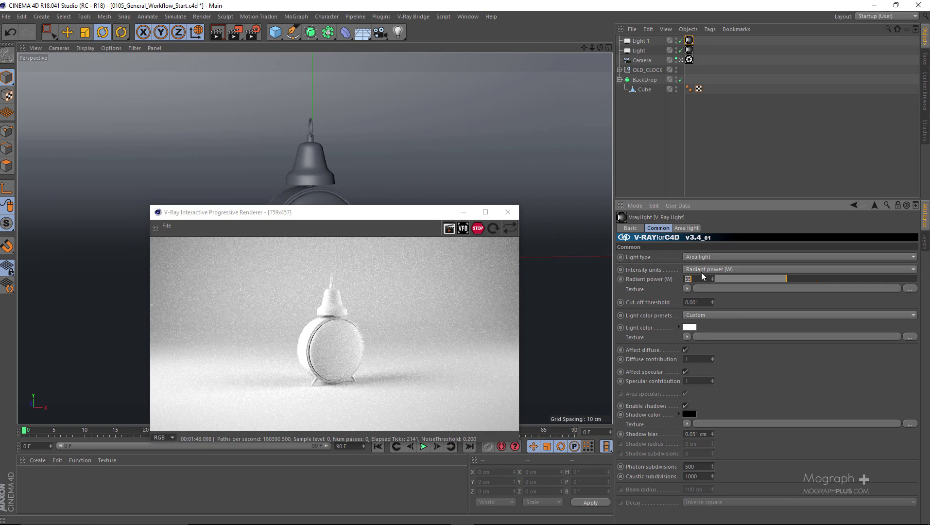
type("10")
key("Return")
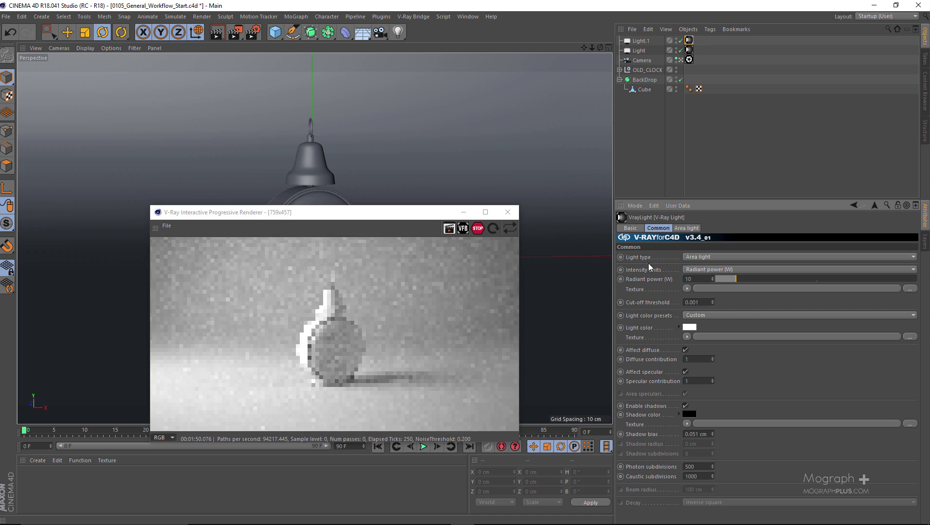
Raise the IPR window in the viewport and lower the duplicated light's radiant power to 7.5 W.
left_click_drag(409, 208, 430, 143)
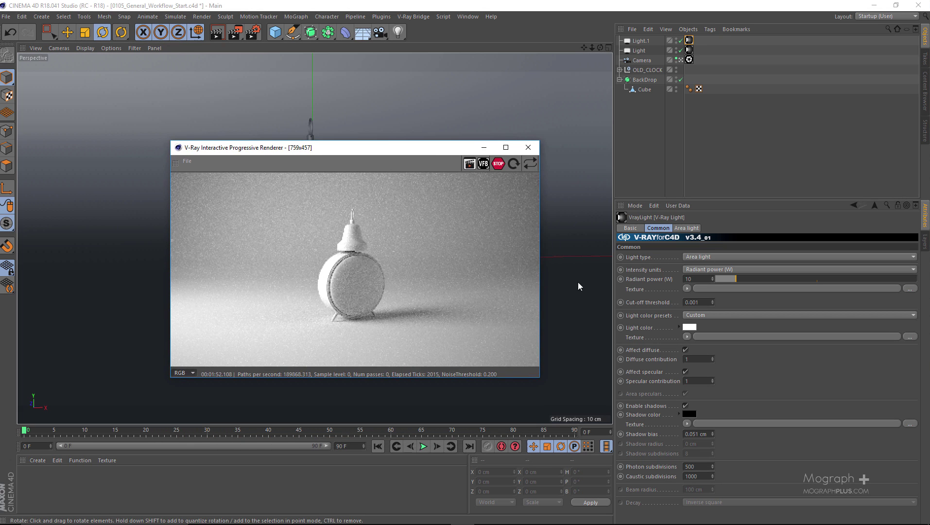
left_click(700, 279)
type("5")
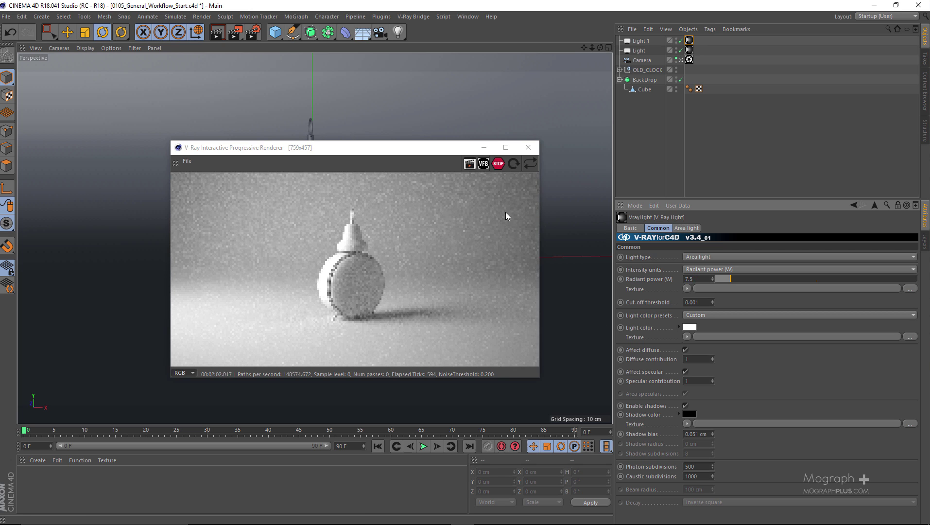
Compare the render with both area lights disabled and enabled again.
left_click(680, 50)
left_click(681, 40)
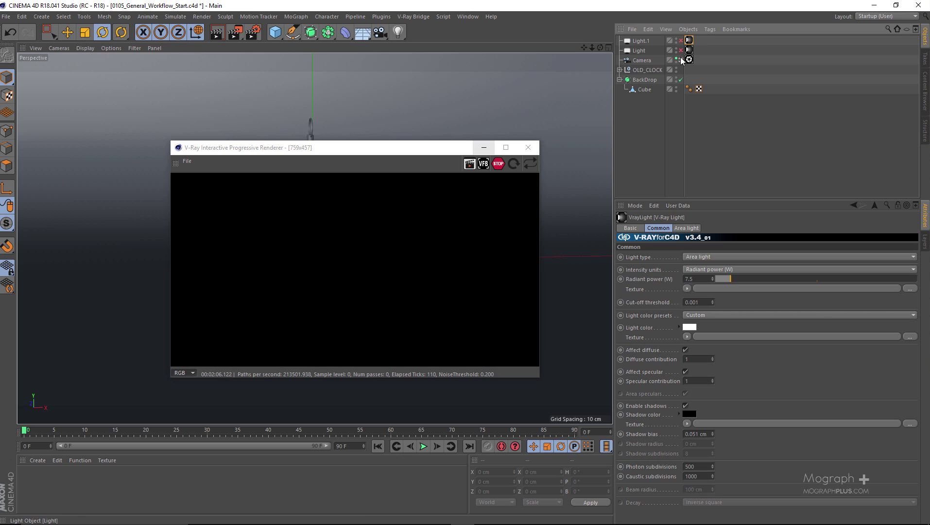
left_click(680, 51)
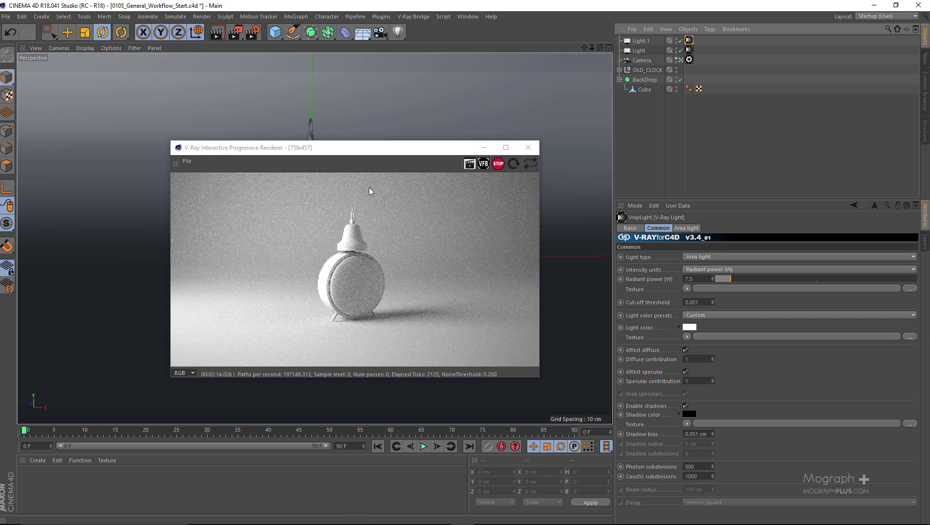
Stop the IPR with its window clear of the clock and create a V-Ray Advanced Material.
left_click_drag(405, 152, 793, 92)
left_click(683, 99)
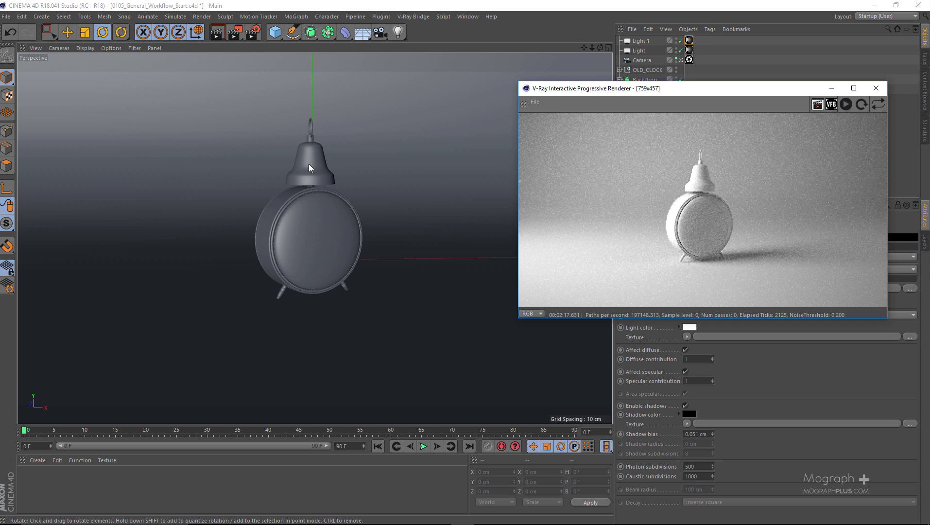
left_click(37, 461)
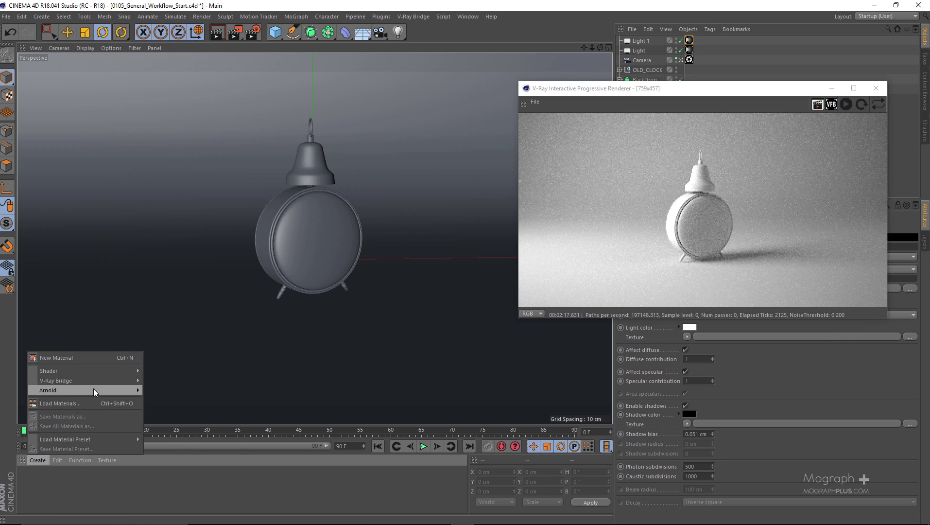
mouse_move(118, 384)
left_click(189, 383)
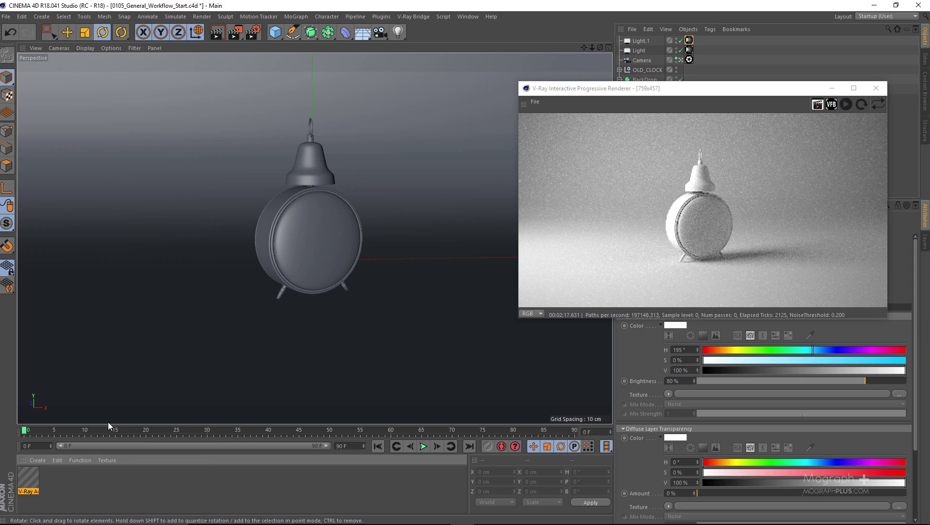
Load Grid.png as the Diffuse Layer 1 color texture of the new material and move the Material Editor off the clock.
double_click(36, 479)
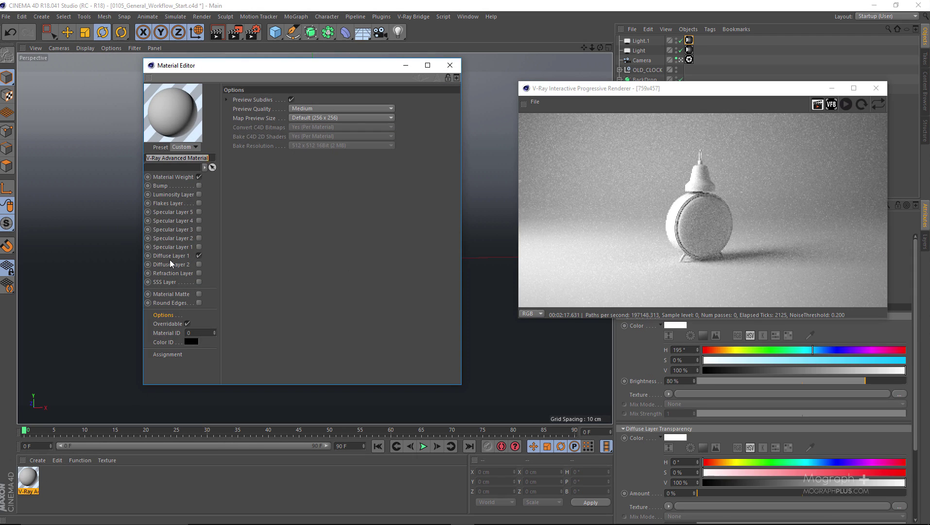
left_click(171, 255)
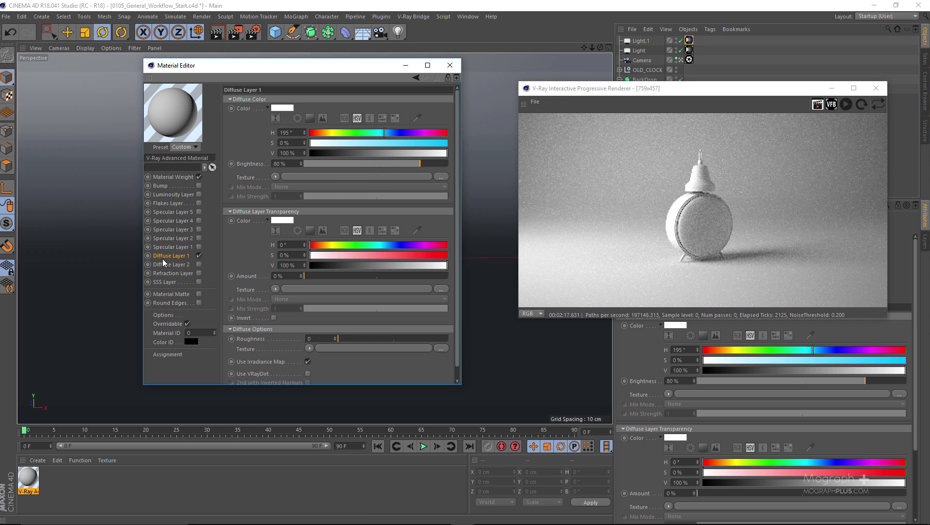
left_click(441, 177)
left_click(123, 76)
double_click(123, 76)
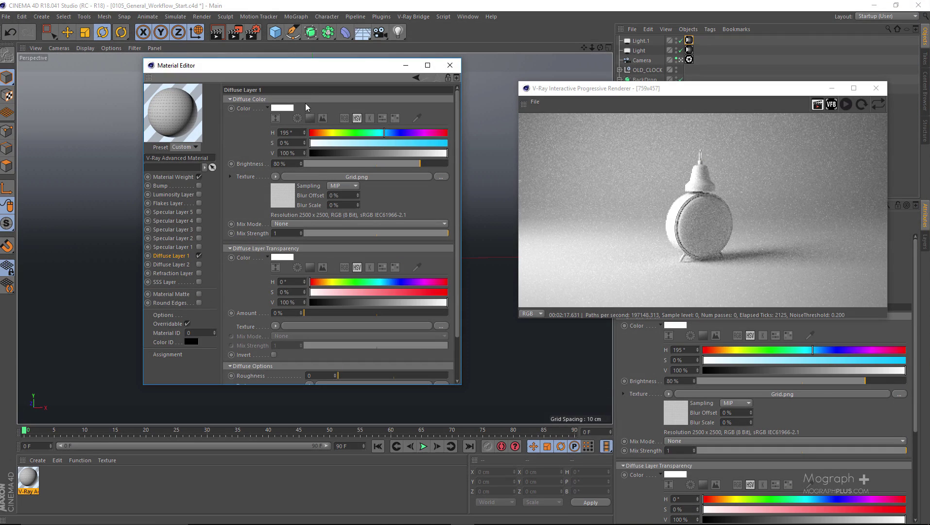
left_click_drag(312, 72, 507, 167)
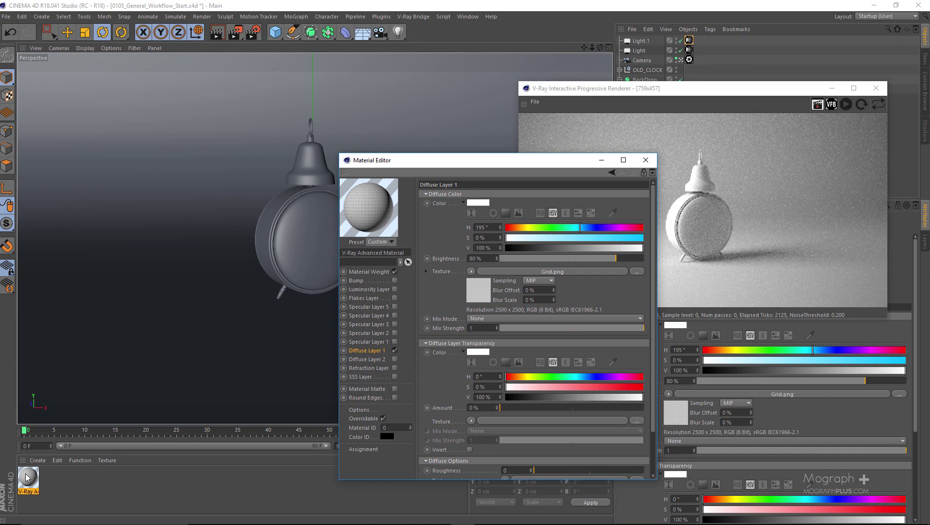
Apply the grid material to the backdrop, set its map preview size to 1024 x 1024 and move the Material Editor off the clock.
mouse_move(28, 478)
left_mouse_down()
mouse_move(158, 243)
mouse_move(235, 243)
left_mouse_up()
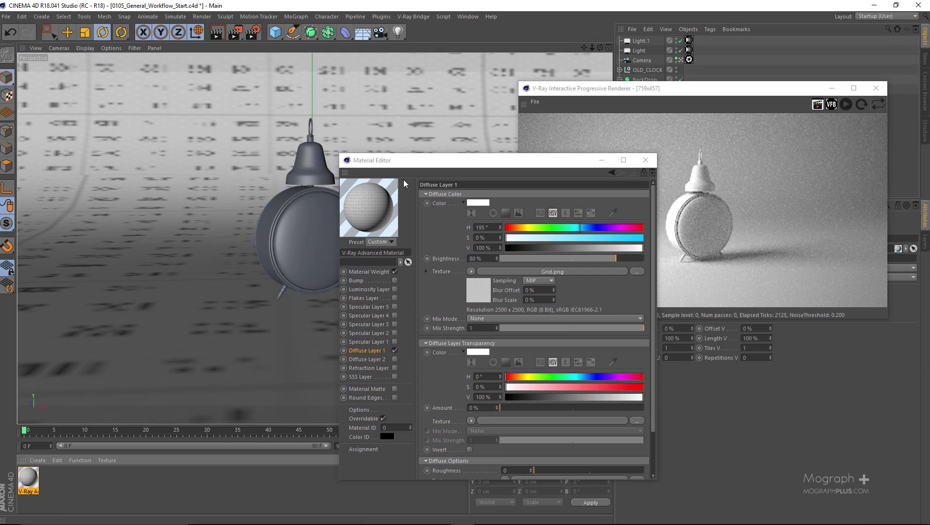
left_click_drag(449, 163, 404, 108)
left_click(314, 354)
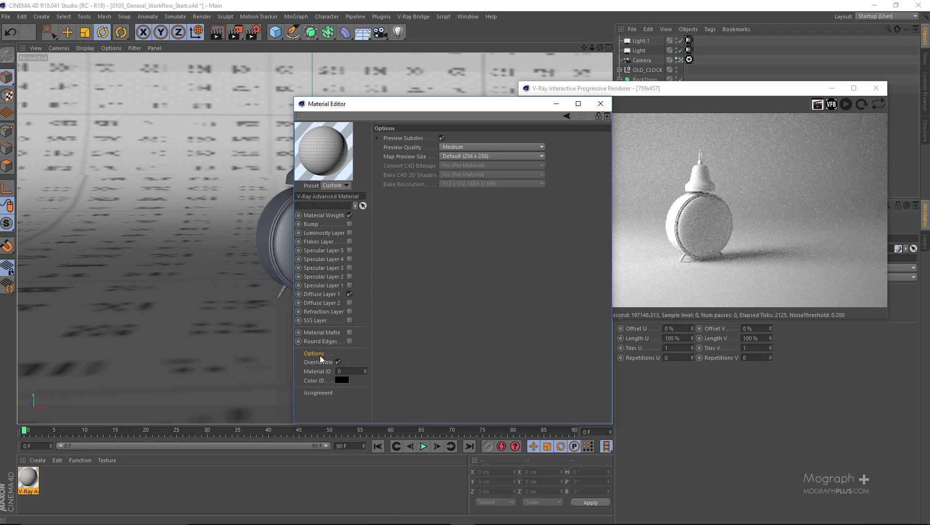
left_click(462, 155)
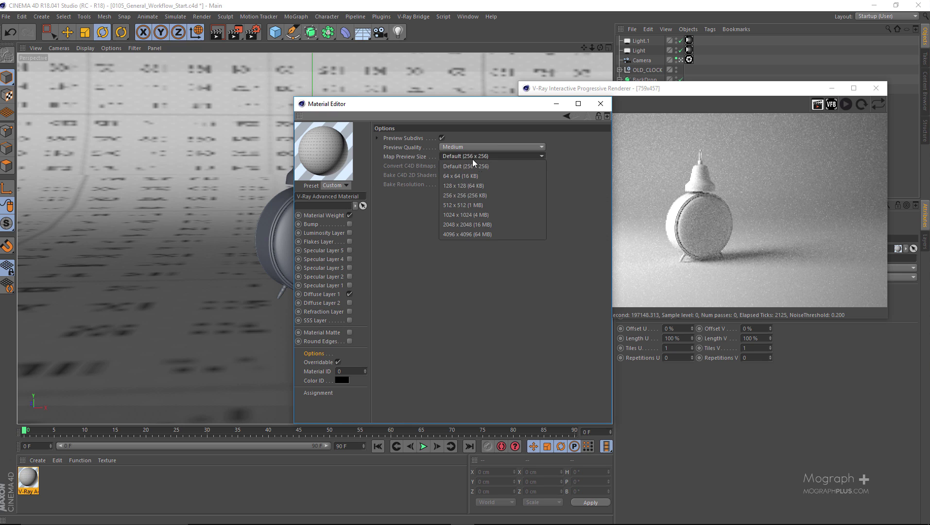
left_click(490, 217)
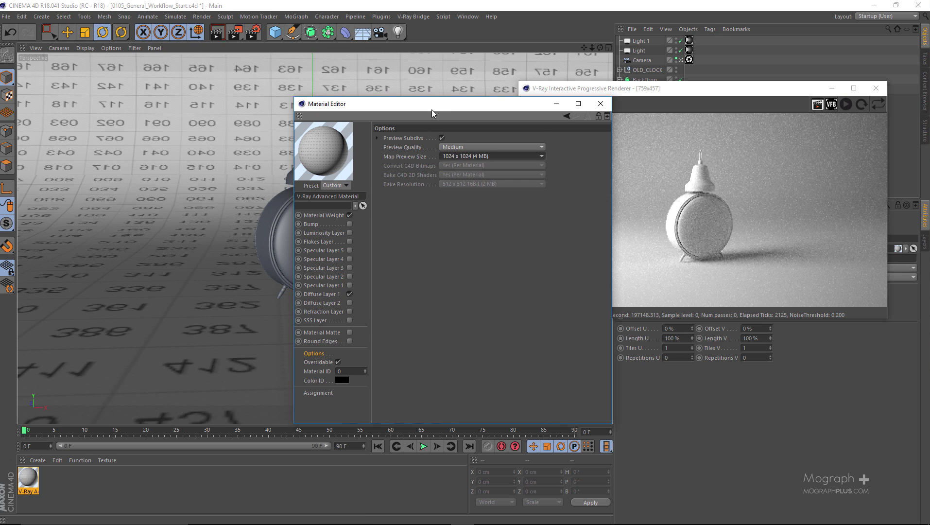
left_click_drag(431, 109, 287, 246)
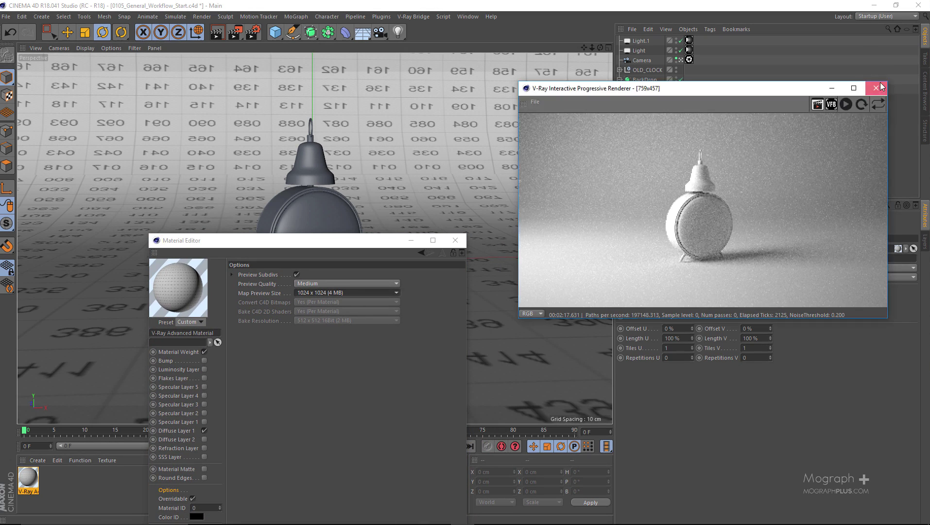
Close the IPR window, then create a second V-Ray Advanced Material and assign it to OLD_CLOCK.
left_click(876, 88)
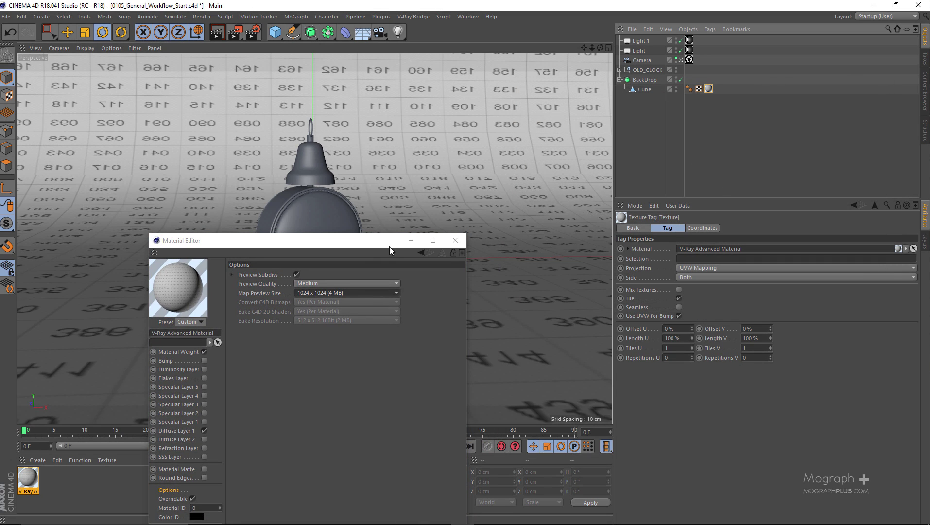
left_click_drag(358, 247, 618, 135)
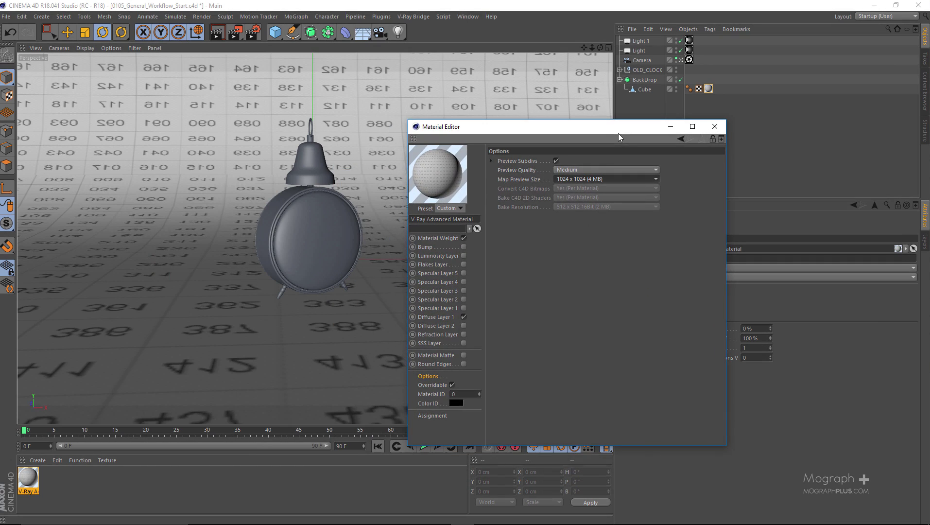
left_click(37, 459)
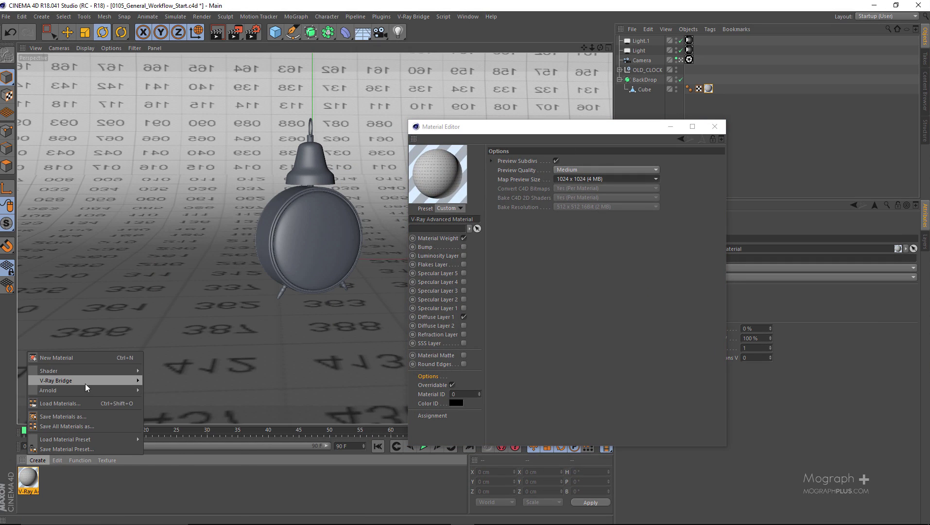
mouse_move(132, 381)
left_click(170, 382)
left_click_drag(54, 472, 647, 72)
left_click_drag(586, 127, 421, 77)
Preview the scene in the V-Ray IPR, then stop it and close both the IPR and the Material Editor.
left_click(413, 16)
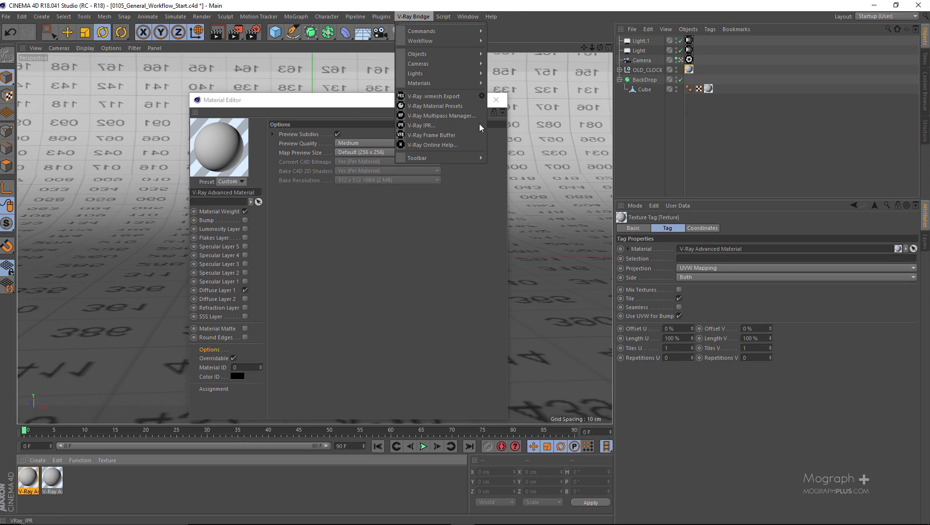
left_click(462, 128)
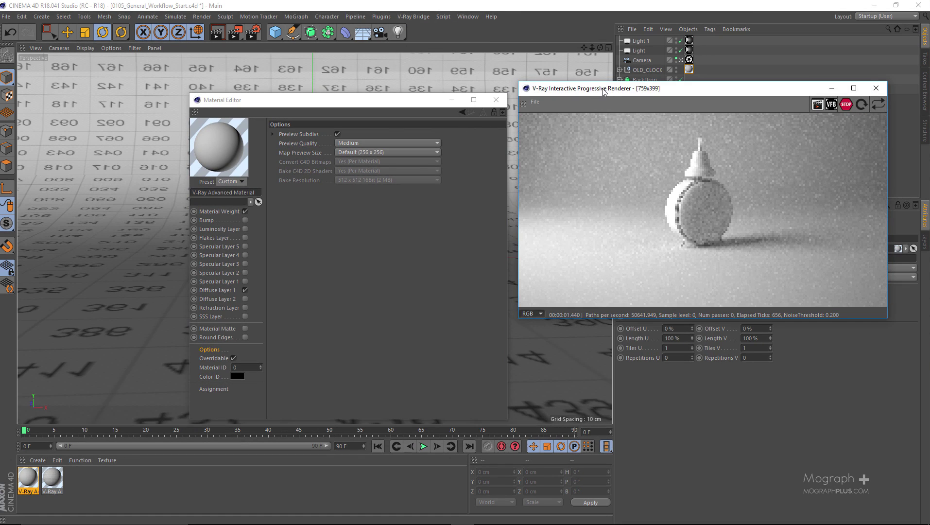
left_click_drag(600, 93, 460, 110)
left_click(717, 121)
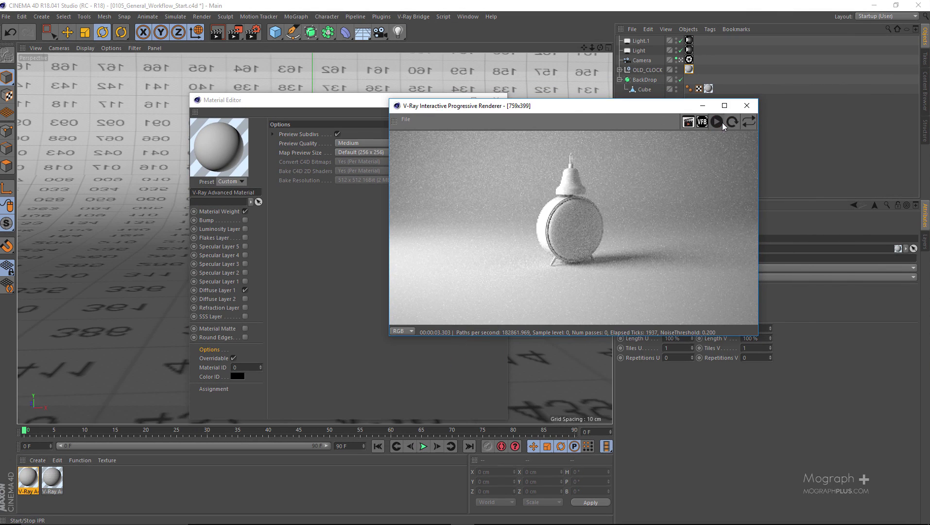
left_click(747, 107)
left_click(499, 100)
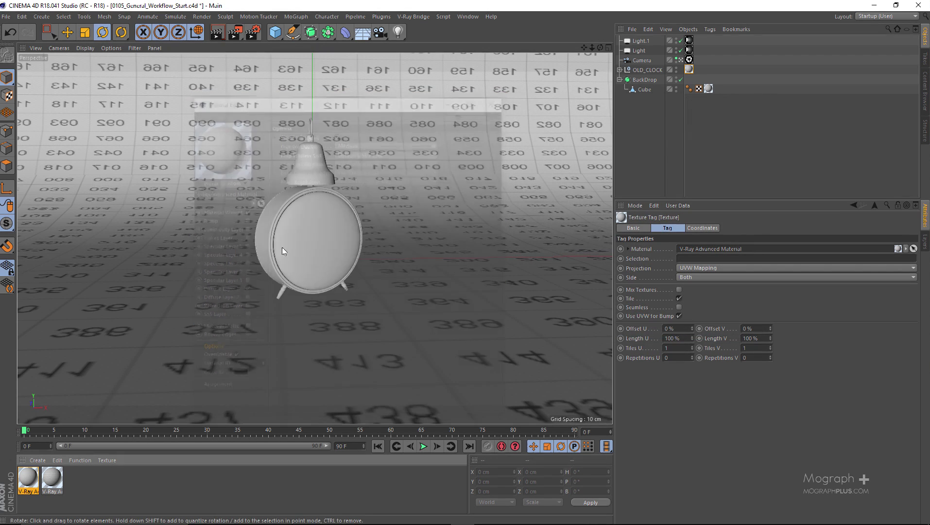
Convert the Grid.png texture in the backdrop material's Diffuse Layer 1 to a V-Ray AdvBitmap and close the Material Editor.
left_click(28, 478)
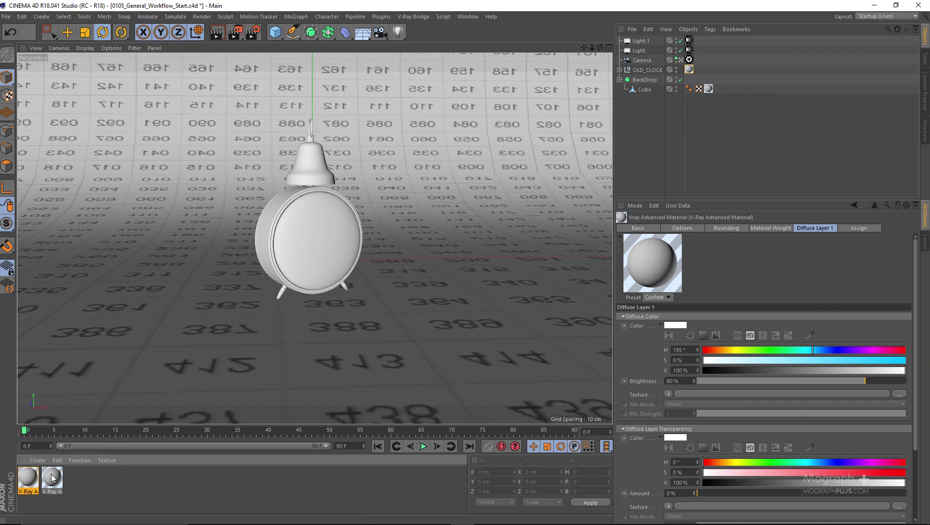
double_click(52, 477)
left_click(171, 256)
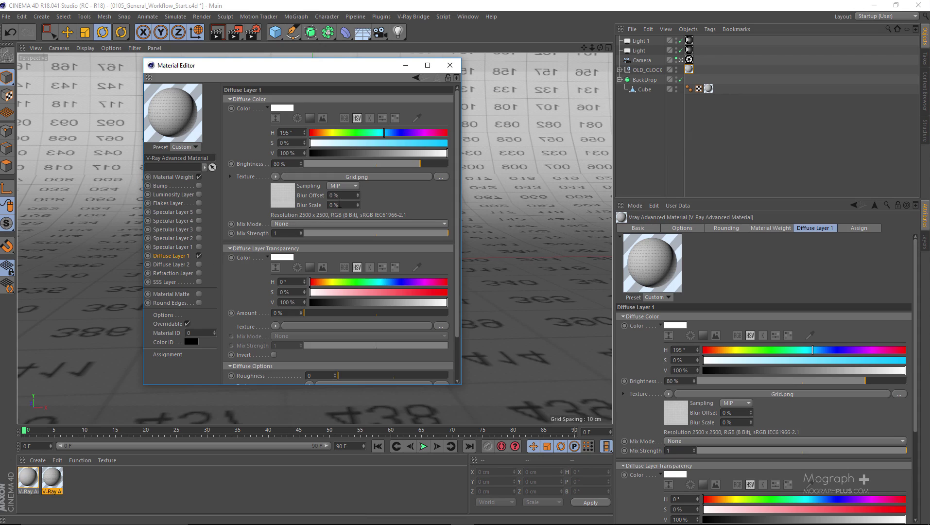
left_click(285, 196)
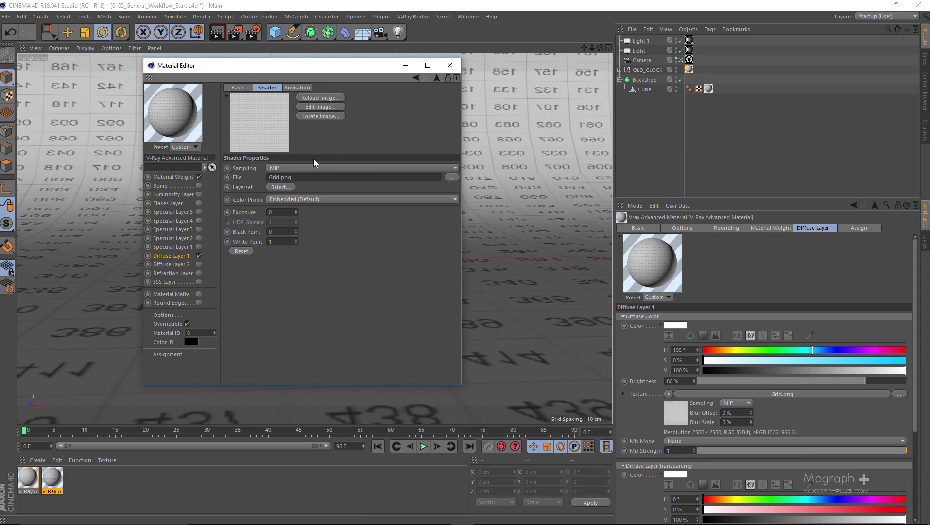
left_click(437, 79)
left_click(275, 177)
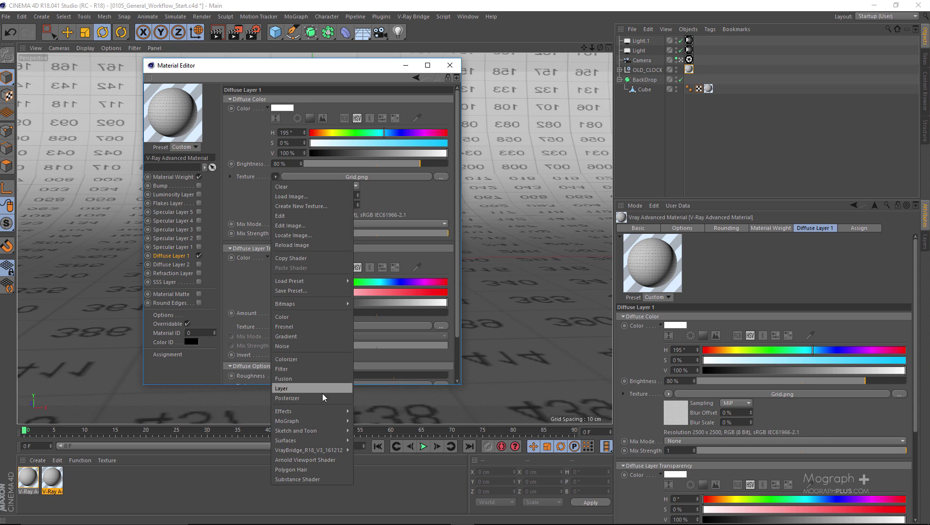
mouse_move(333, 451)
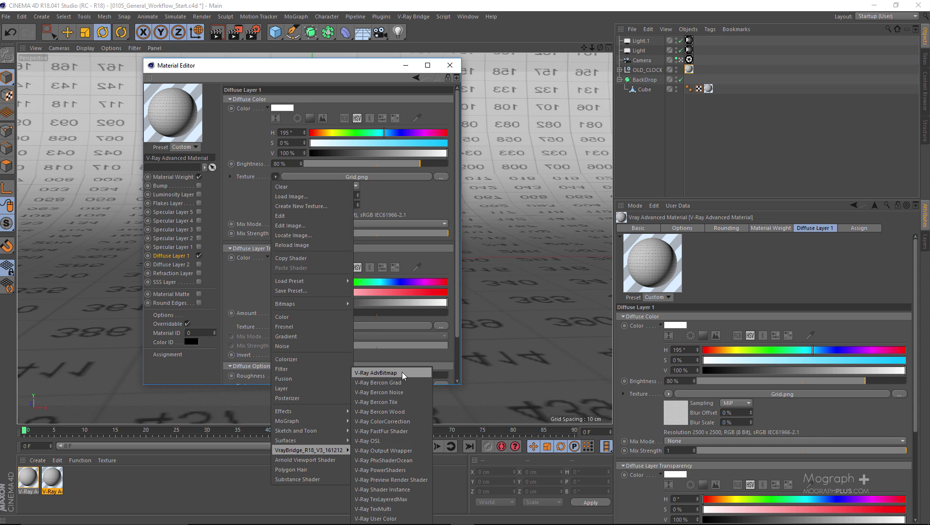
left_click(377, 373)
left_click(290, 199)
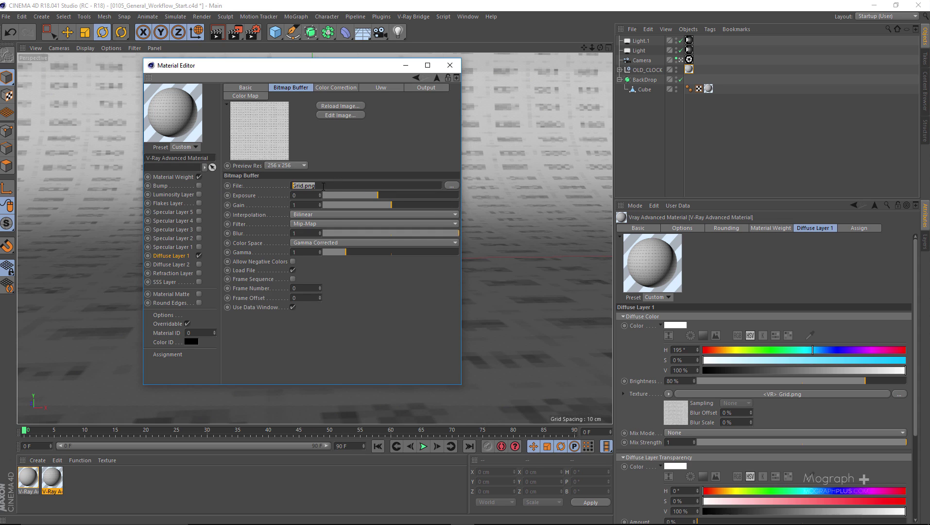
left_click(450, 65)
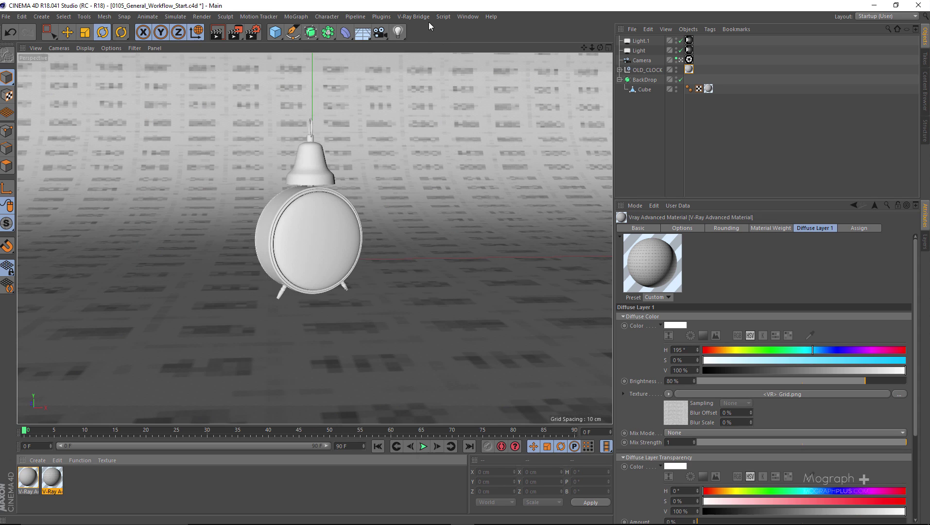
Run the V-Ray IPR with its window clear of the object list and move the grid texture tag from Cube to BackDrop.
left_click(416, 17)
mouse_move(439, 83)
left_click(449, 124)
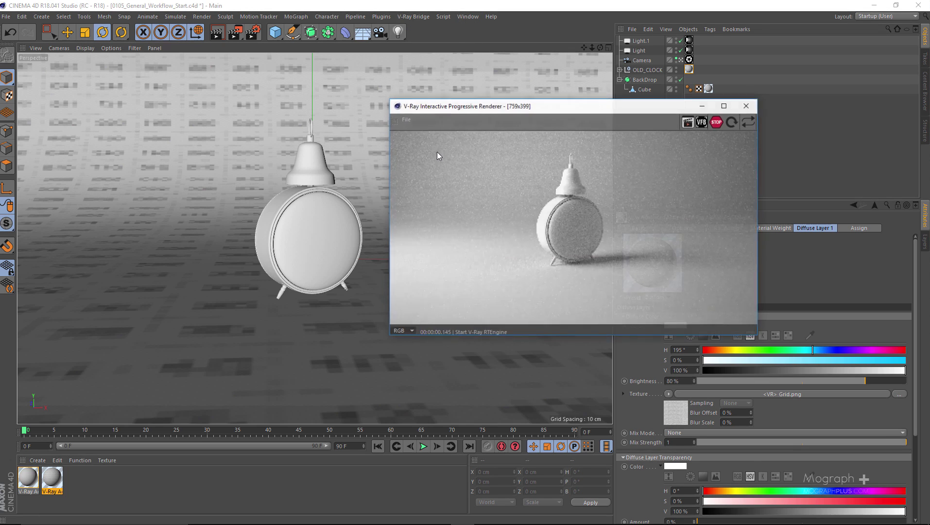
left_click(733, 122)
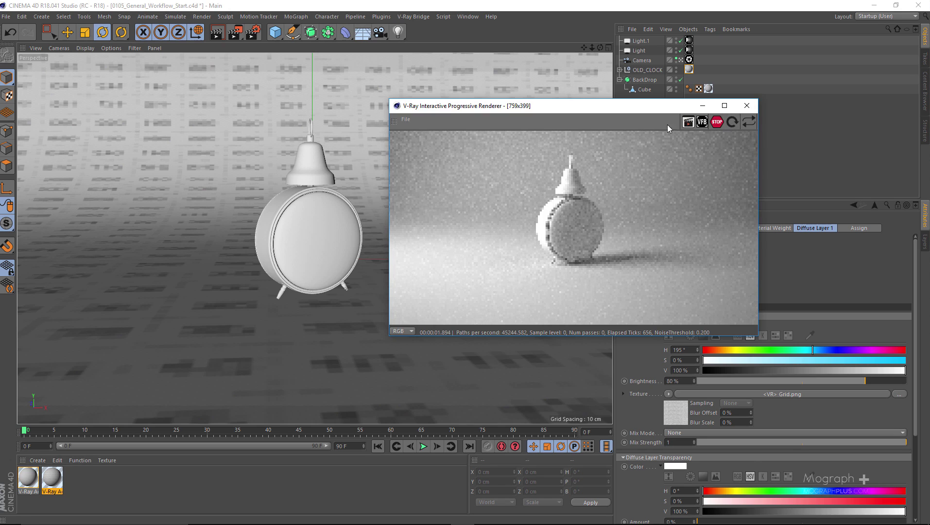
left_click_drag(634, 107, 565, 131)
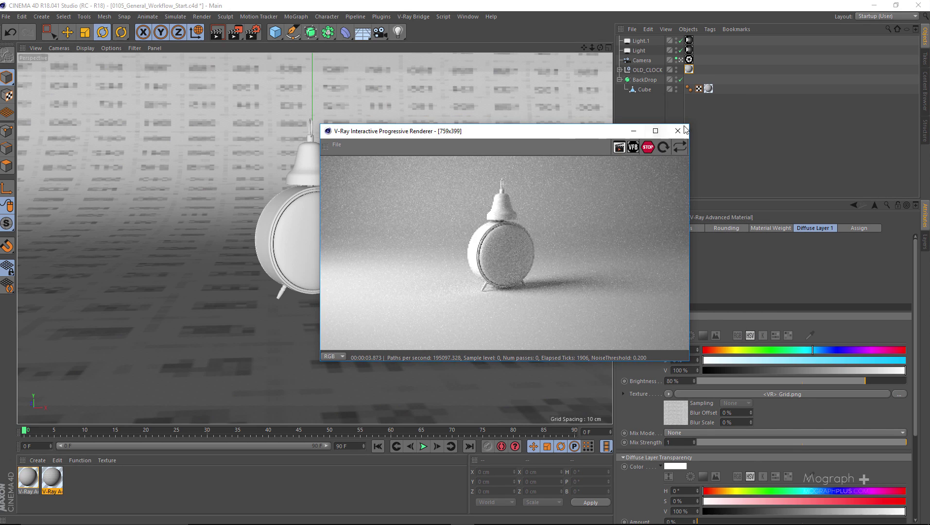
left_click_drag(700, 80, 696, 81)
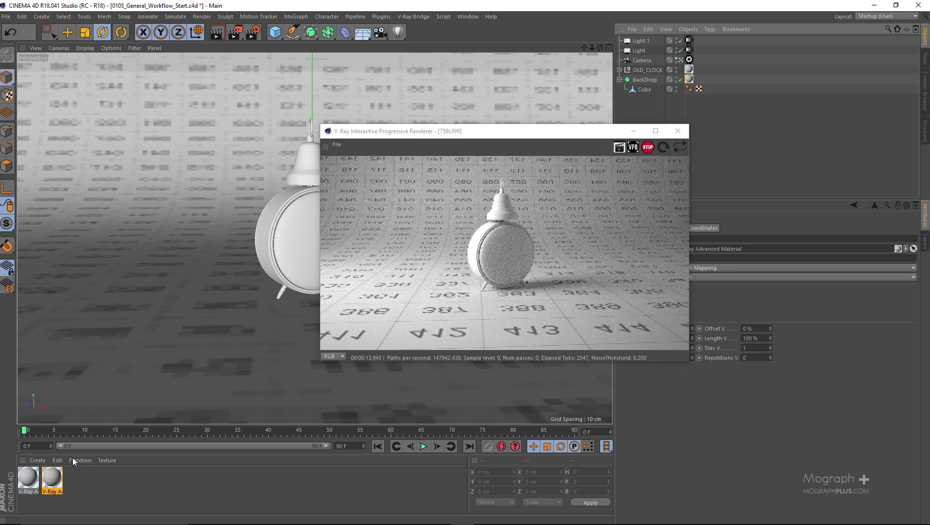
Set the clock material's Diffuse Layer 1 color to 78% saturation and 90% value, and arrange the Material Editor and IPR side by side.
double_click(56, 477)
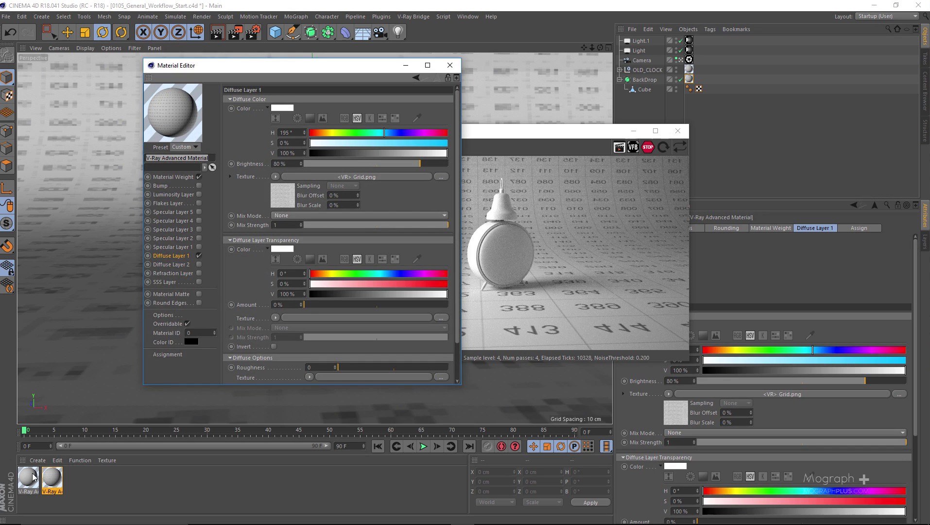
left_click(30, 477)
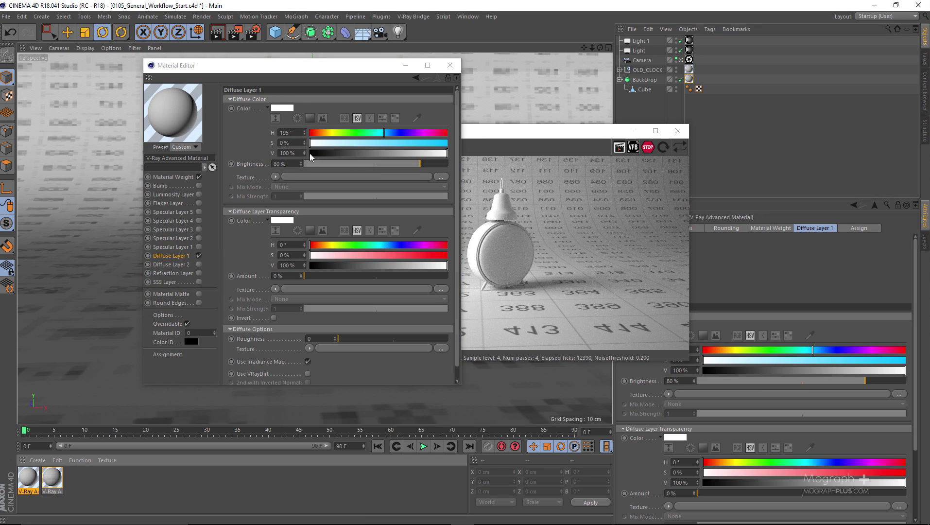
left_click(418, 143)
left_click(433, 153)
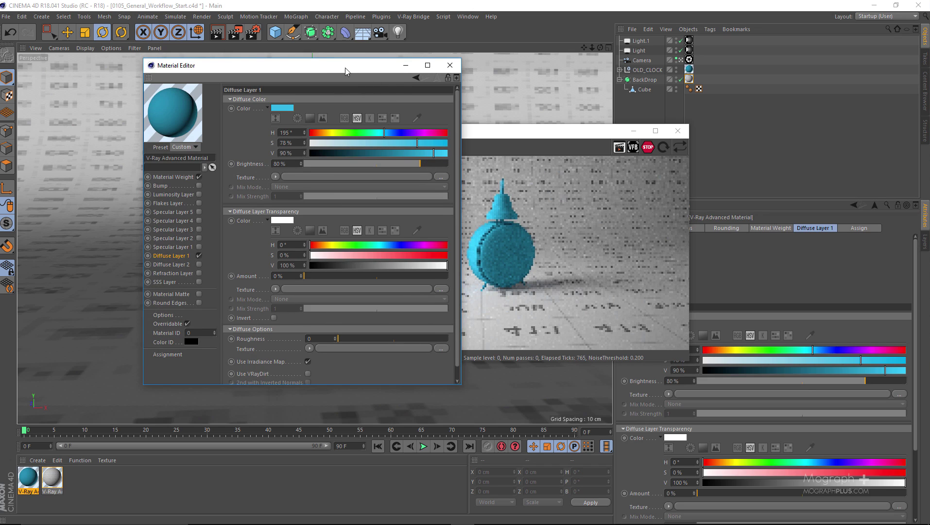
left_click_drag(345, 68, 208, 67)
left_click_drag(544, 131, 648, 120)
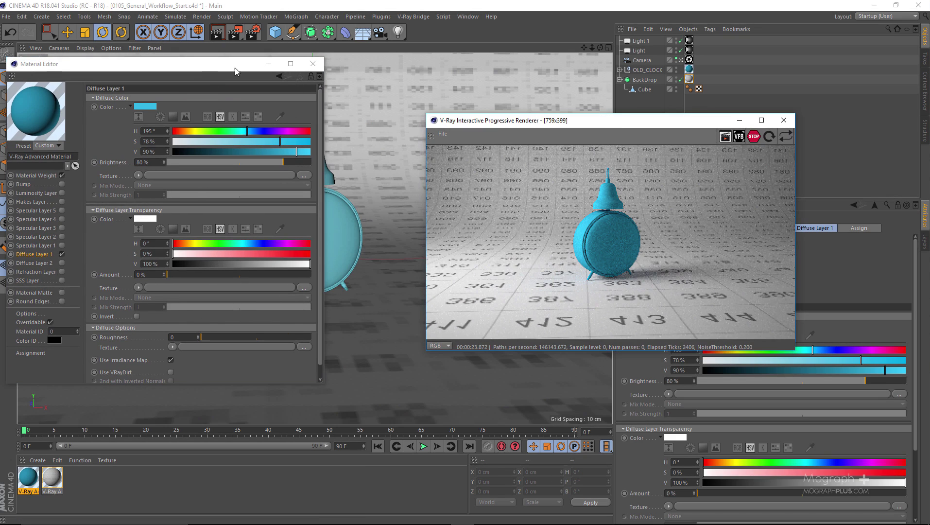
left_click_drag(236, 69, 366, 57)
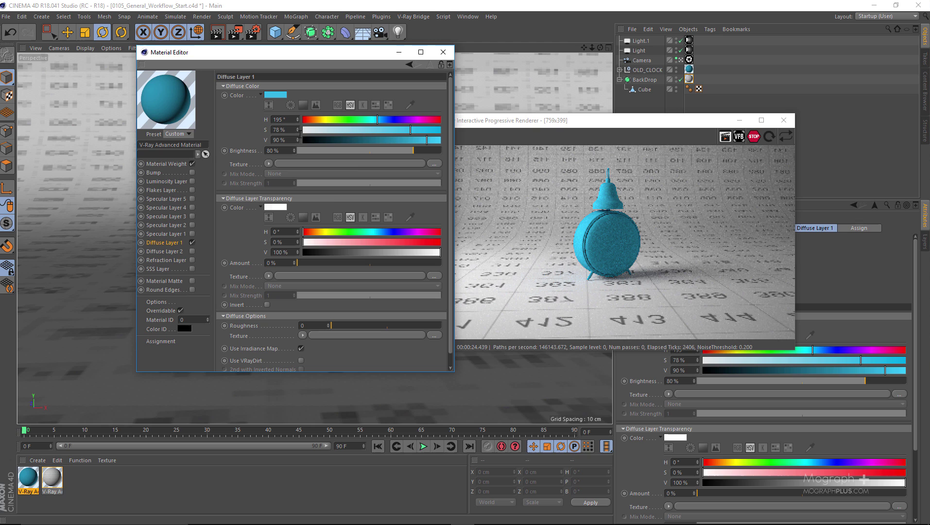
Enable Specular Layer 1 on the clock material, uncover the IPR window and restart the IPR.
left_click(164, 234)
left_click(192, 234)
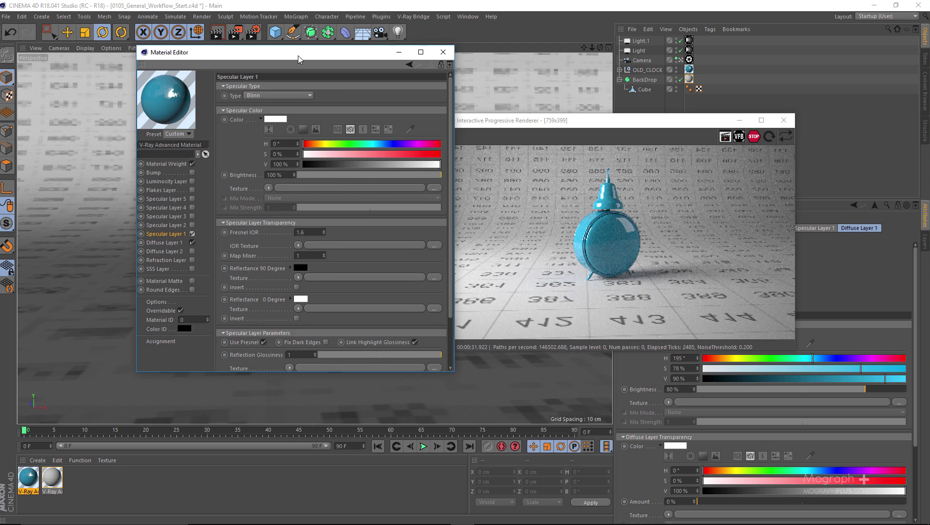
left_click_drag(305, 53, 235, 56)
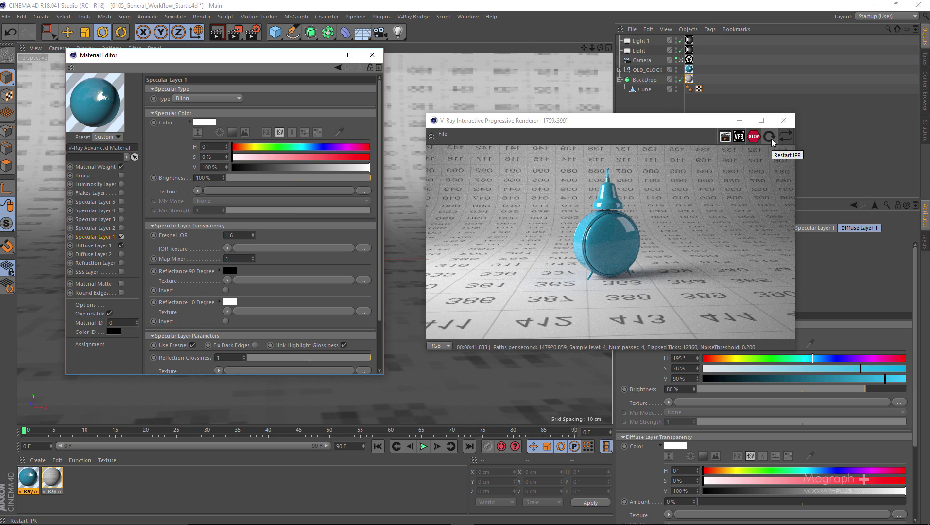
left_click(769, 140)
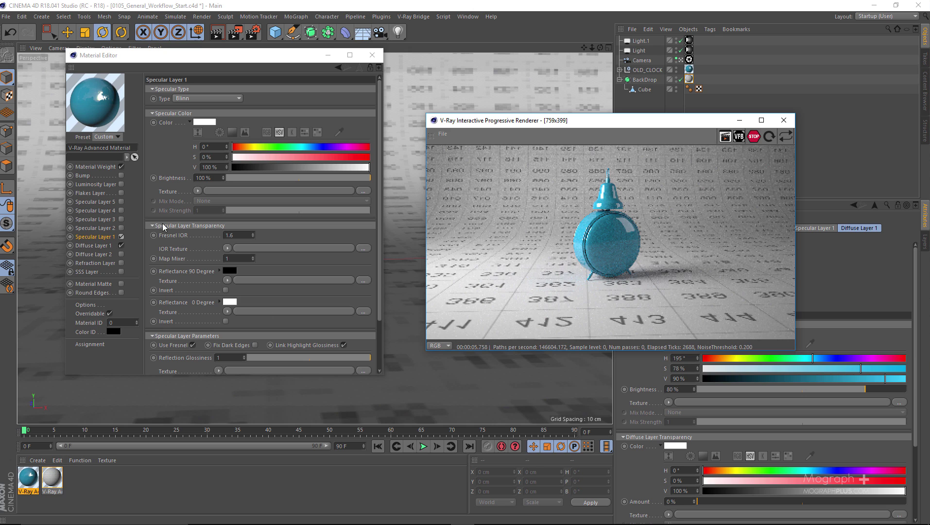
With Specular Layer 1 disabled, return the clock's diffuse color to 0% saturation and 100% value and close the Material Editor.
left_click(113, 246)
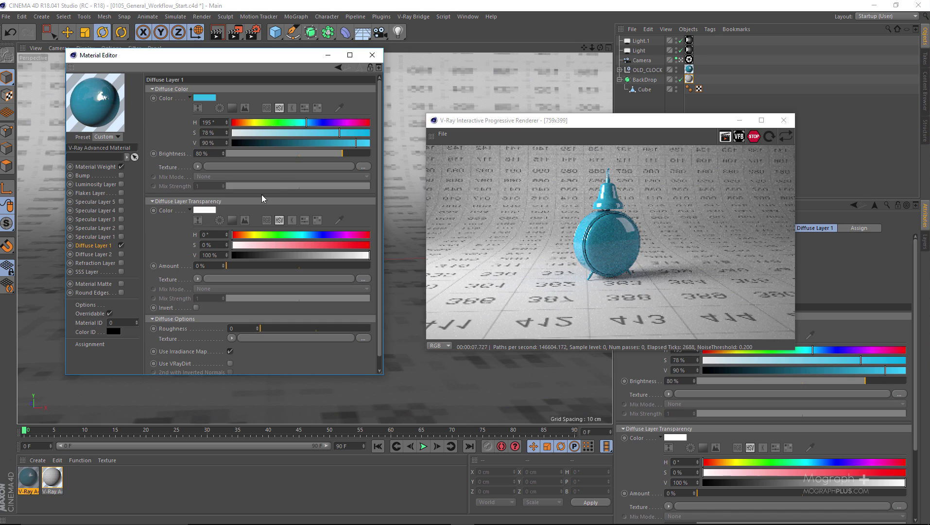
left_click_drag(259, 136, 232, 136)
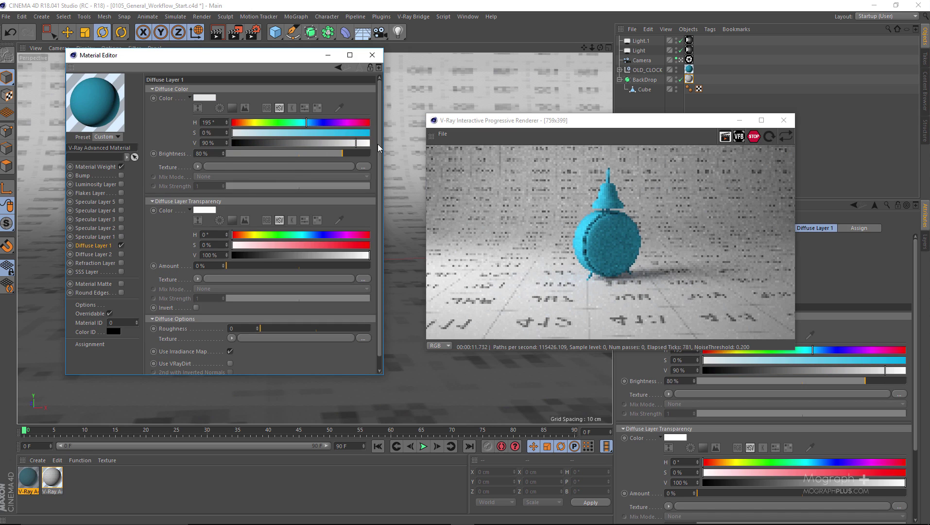
left_click_drag(362, 143, 370, 143)
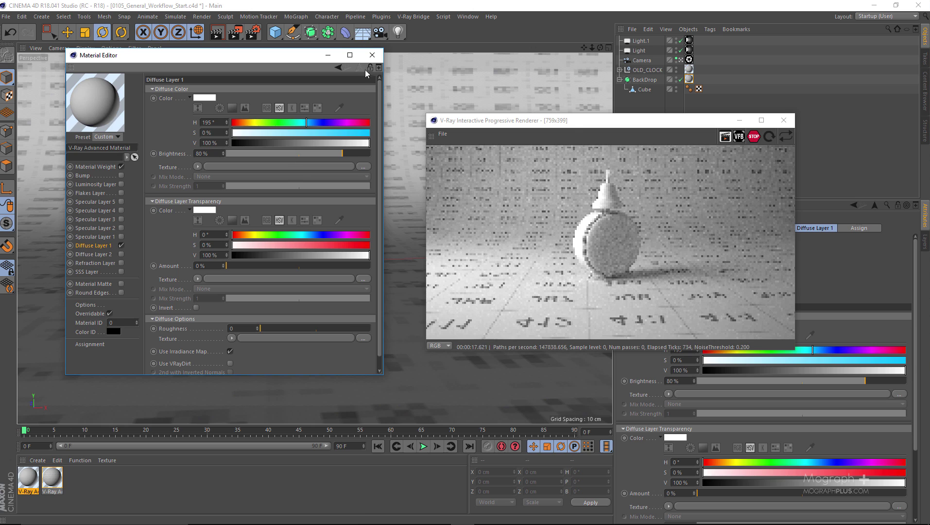
left_click(373, 55)
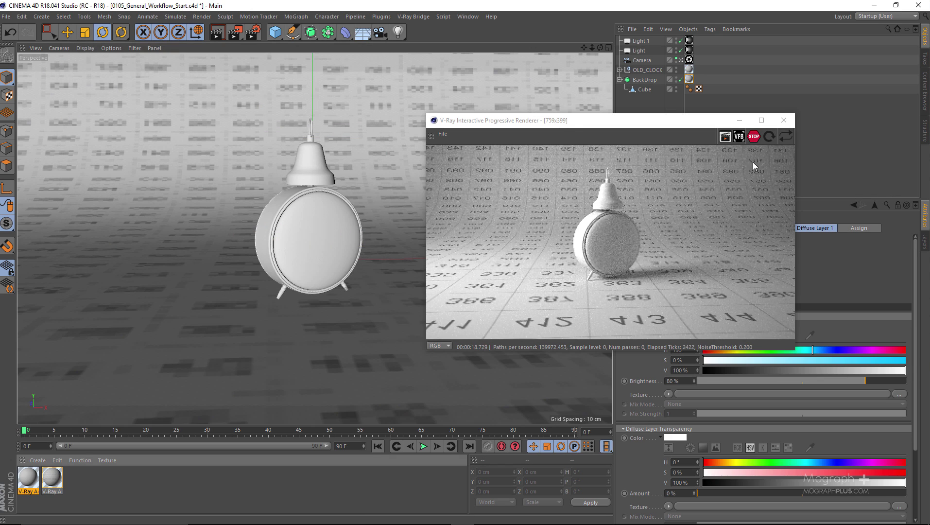
Clear the Grid.png texture from the backdrop material's Diffuse Layer 1 color and close the Material Editor.
double_click(52, 479)
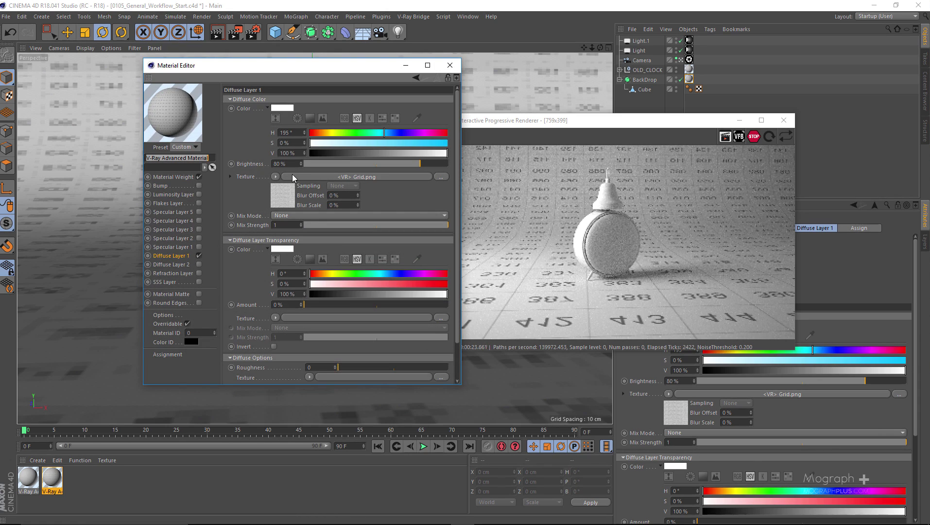
left_click(276, 177)
left_click(289, 185)
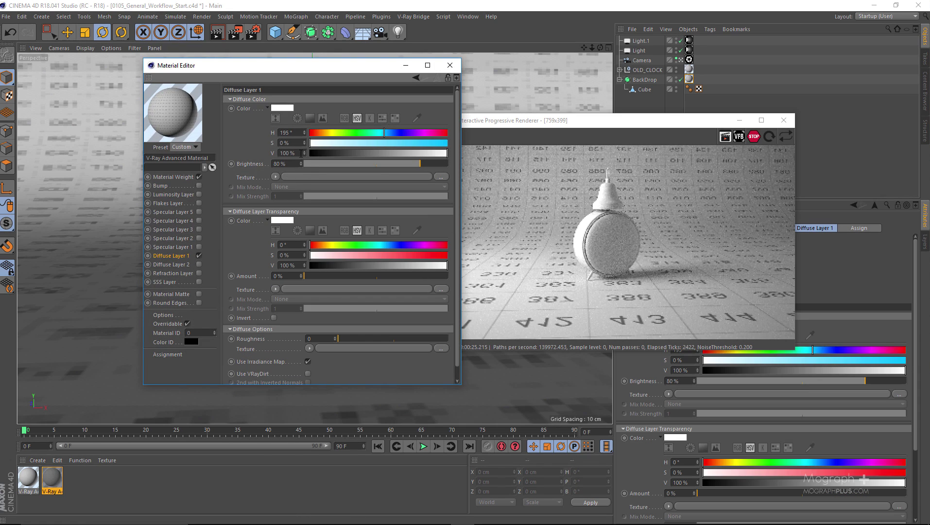
left_click(450, 64)
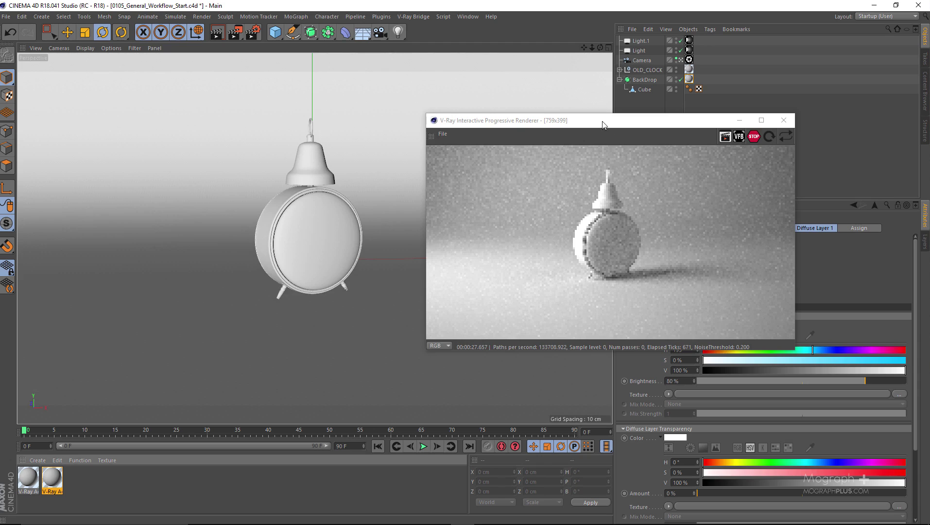
Move the IPR window clear of the attributes to check the render, then stop the IPR and close it.
left_click_drag(603, 125, 445, 123)
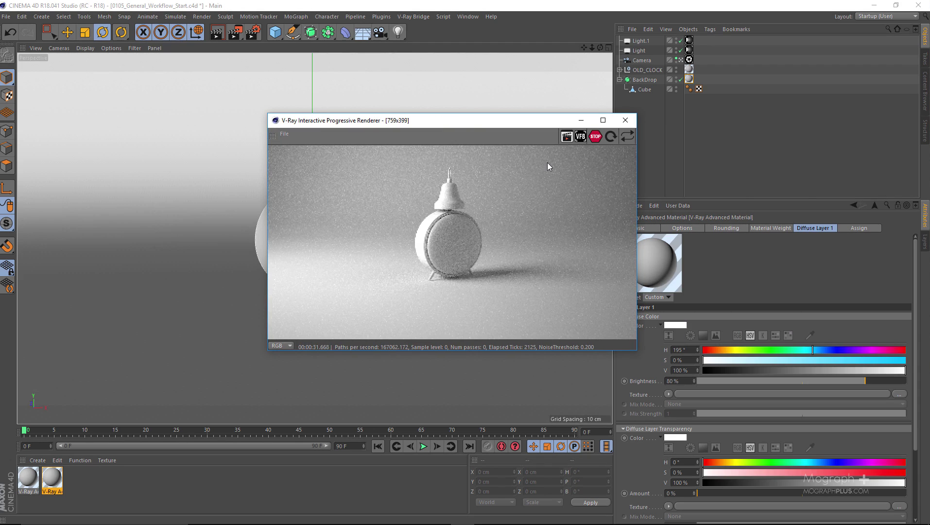
left_click(596, 137)
left_click(625, 120)
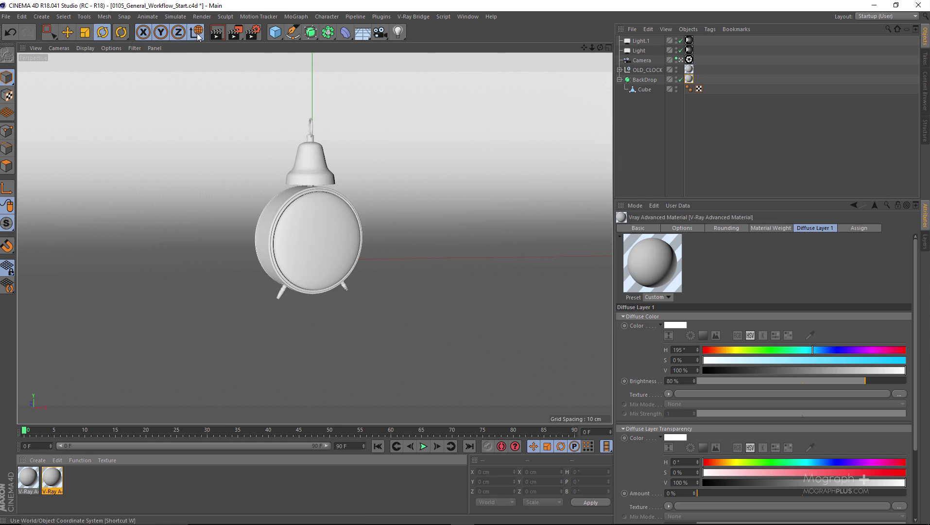
Set the V-Ray Bridge antialiasing sampler type to Bucket in the Render Settings and review the bucket and DMC sampler options.
left_click(252, 32)
left_click_drag(319, 101, 306, 116)
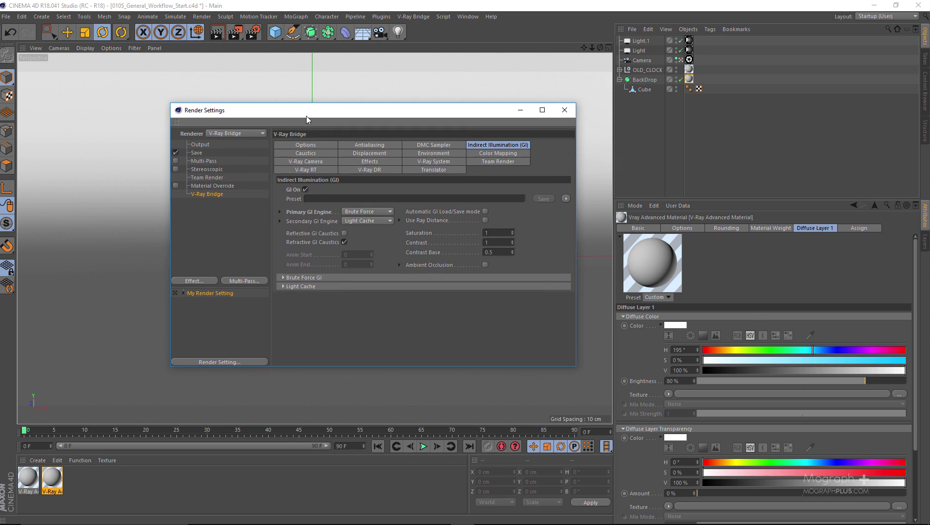
left_click(305, 145)
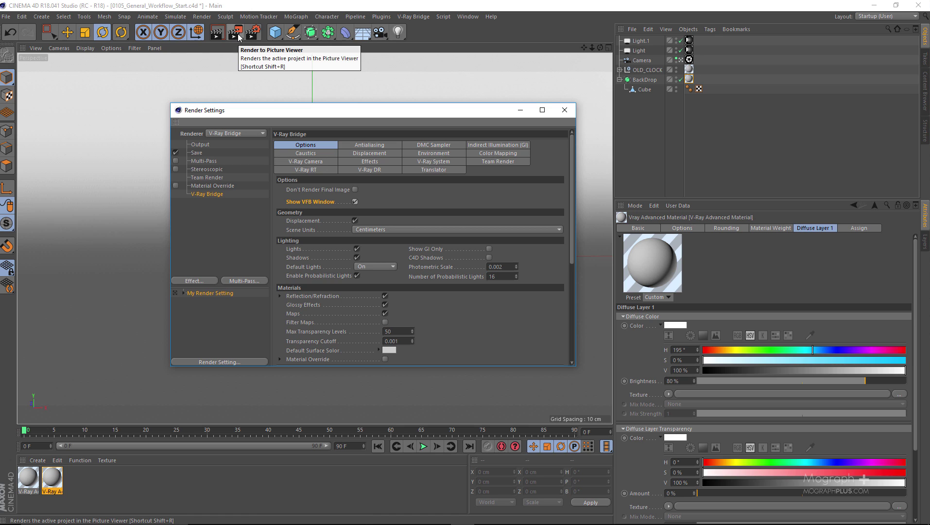
left_click(354, 143)
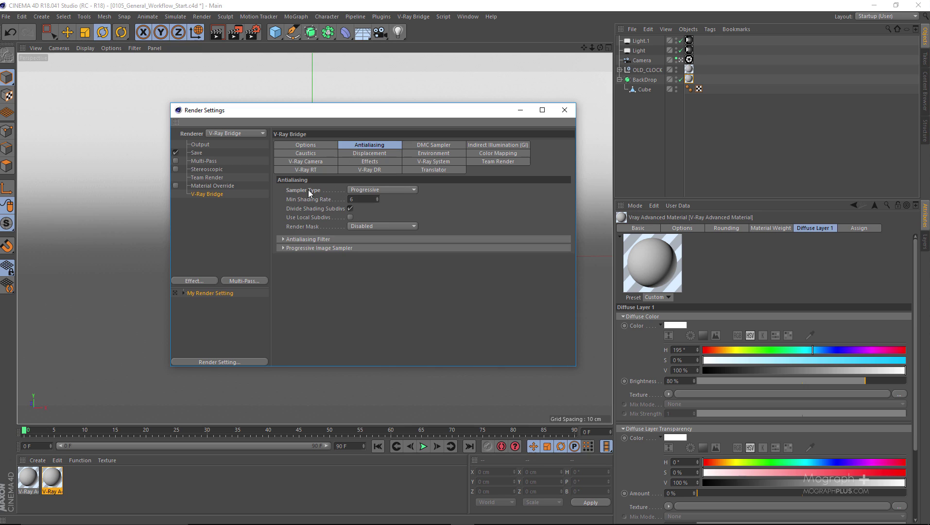
left_click(379, 190)
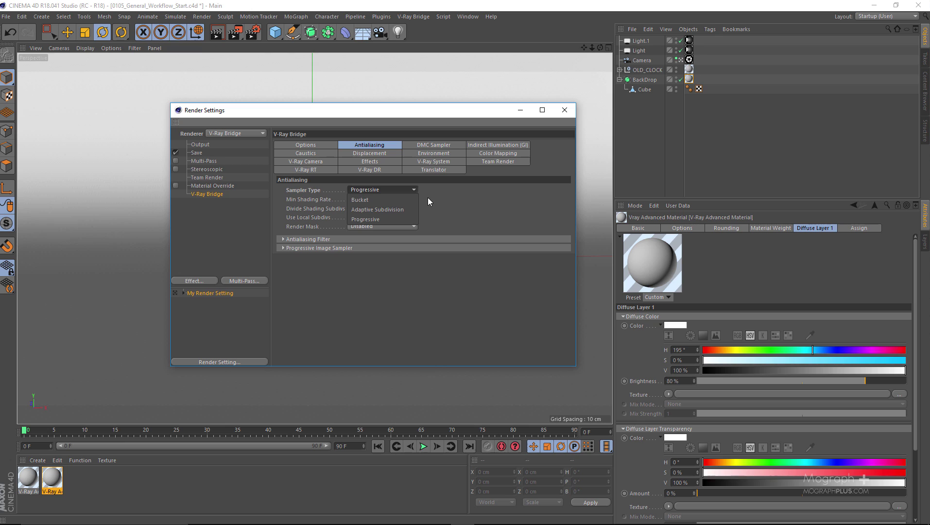
left_click(390, 204)
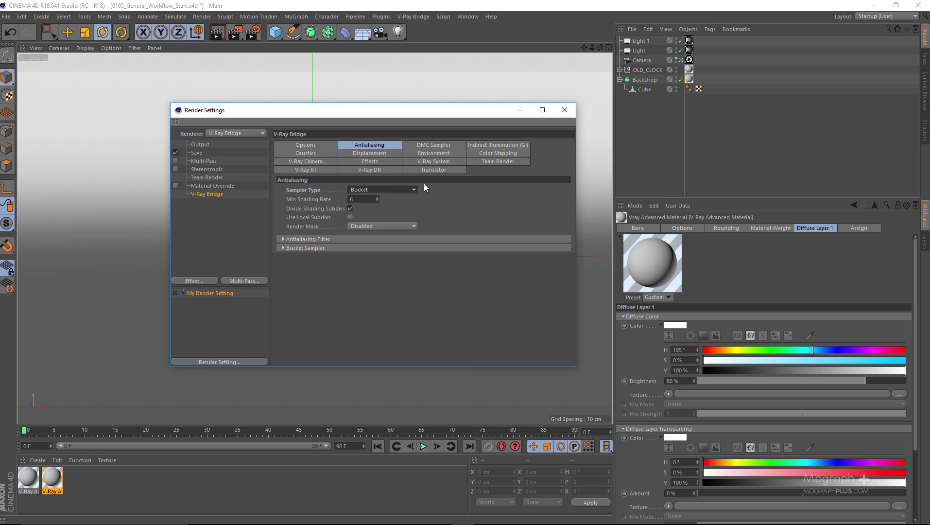
left_click(320, 247)
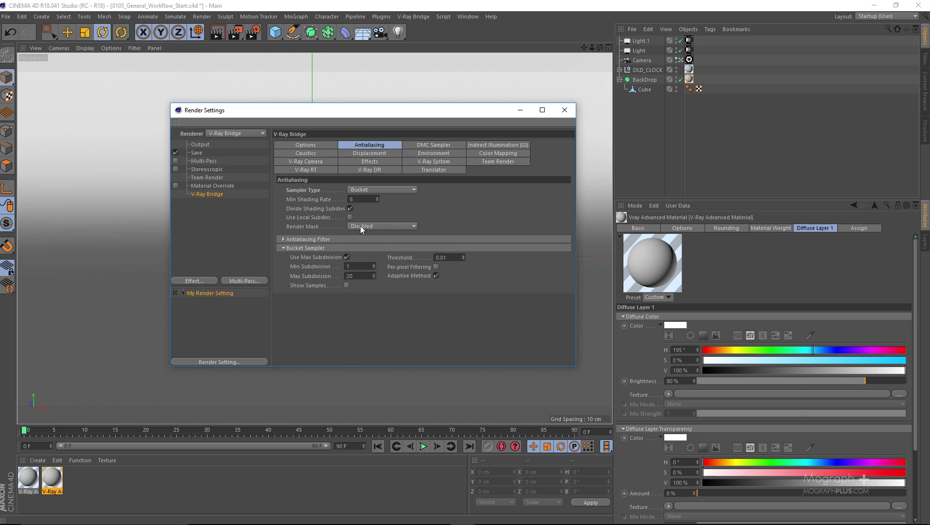
left_click(437, 145)
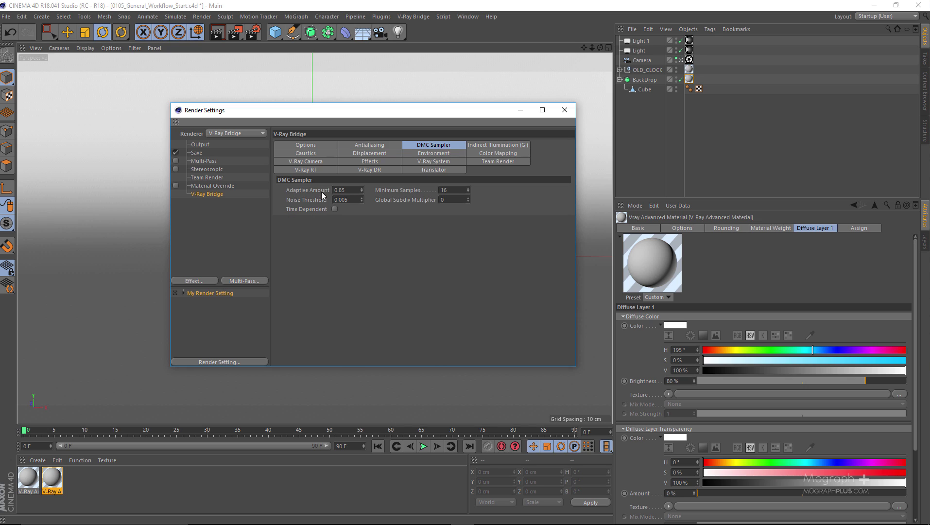
Set the primary GI engine to Irradiance Map and look through the irradiance map options.
left_click(517, 146)
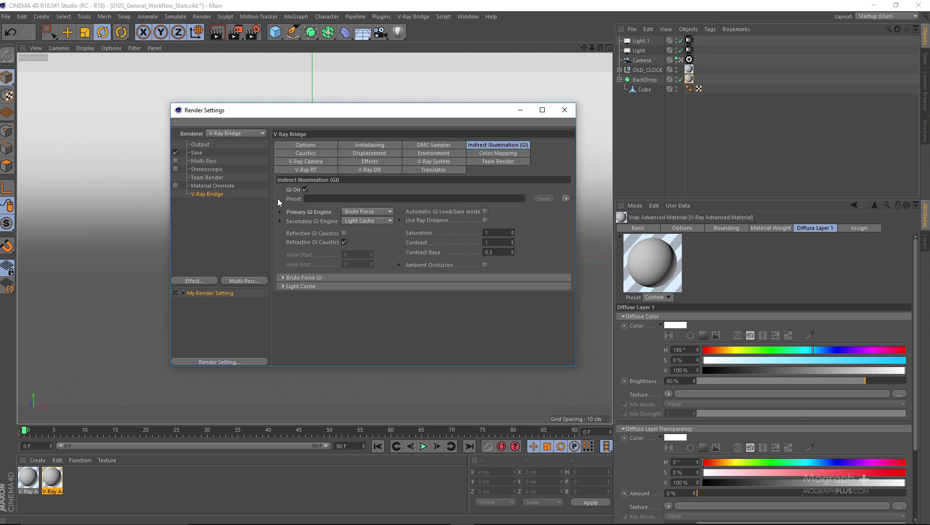
left_click(344, 211)
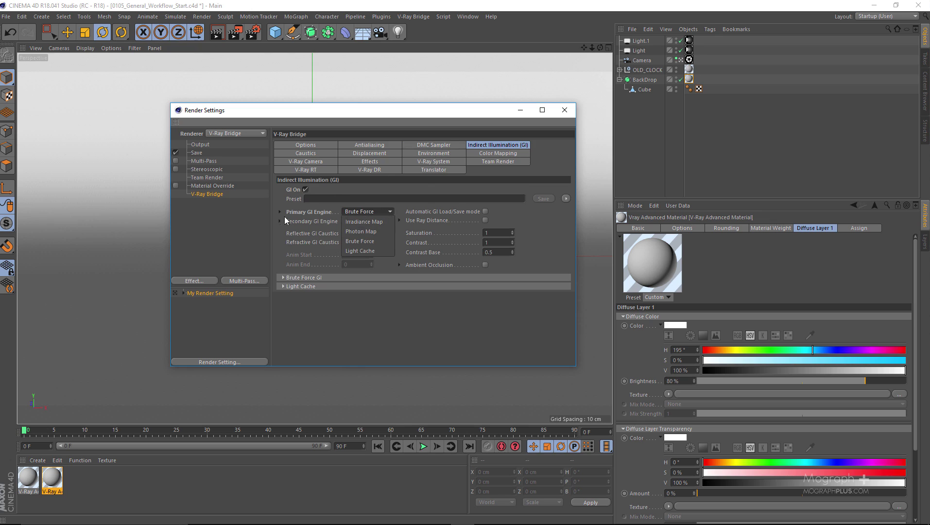
left_click(379, 223)
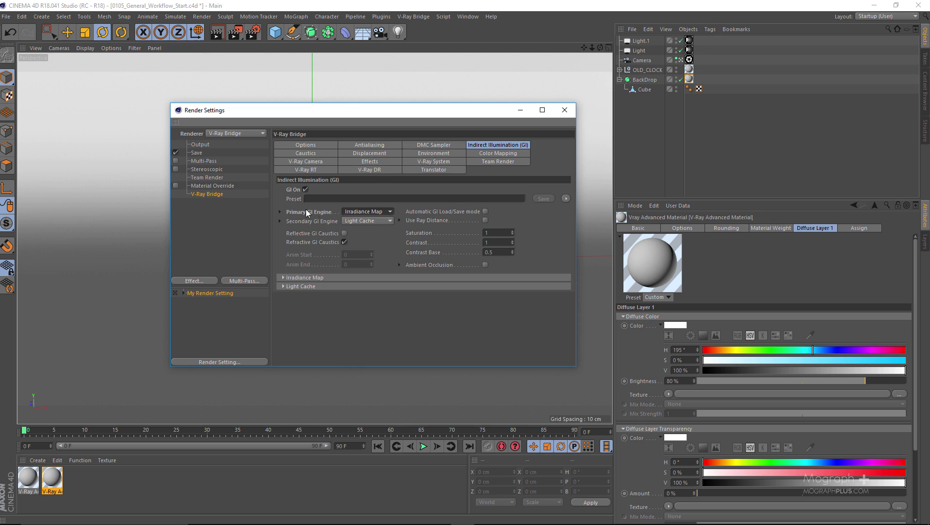
left_click(329, 277)
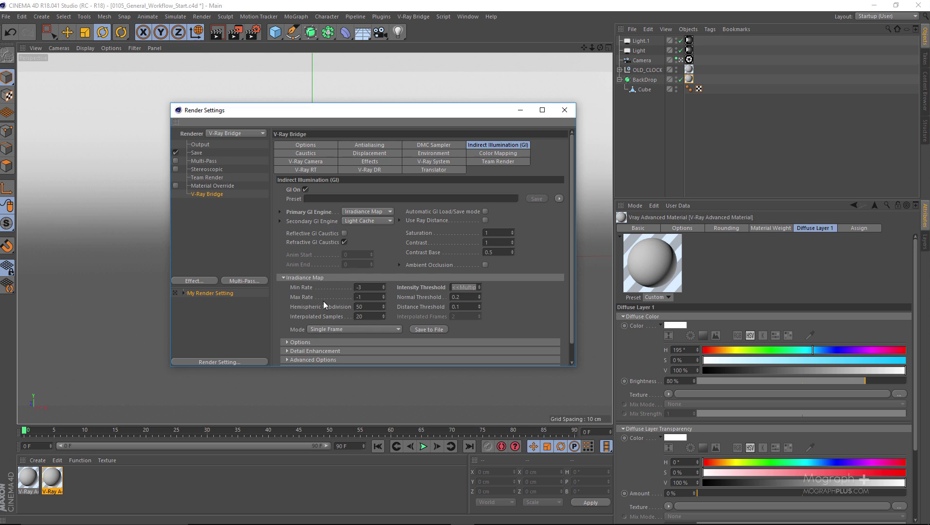
scroll(330, 257, "down", 1)
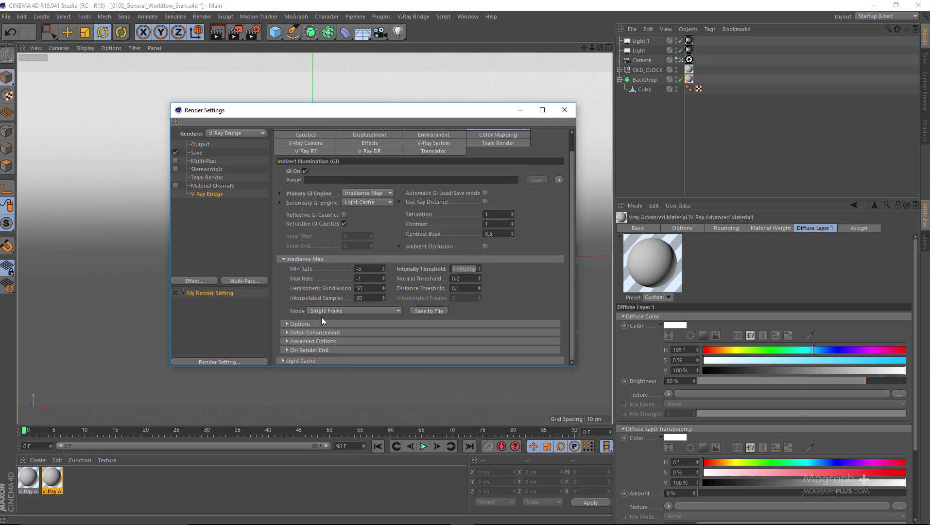
scroll(299, 179, "up", 1)
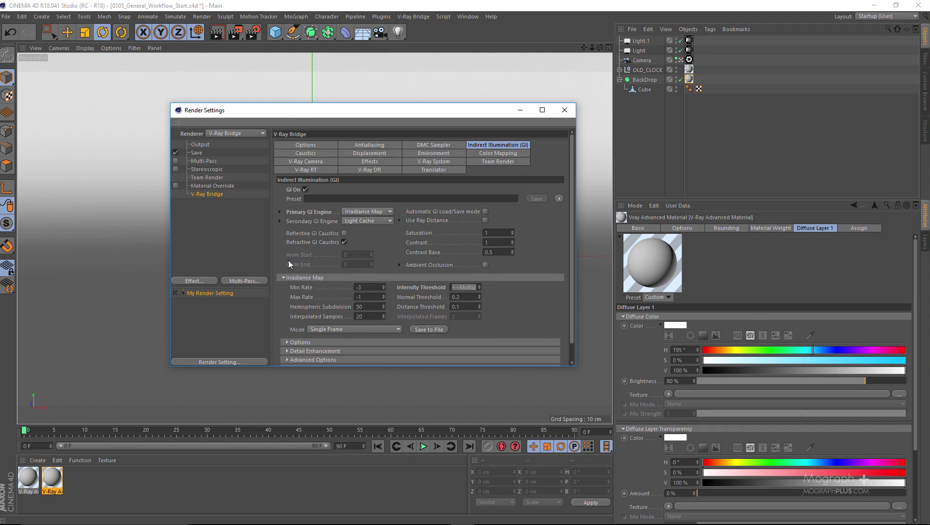
left_click(291, 277)
left_click(294, 287)
left_click(293, 286)
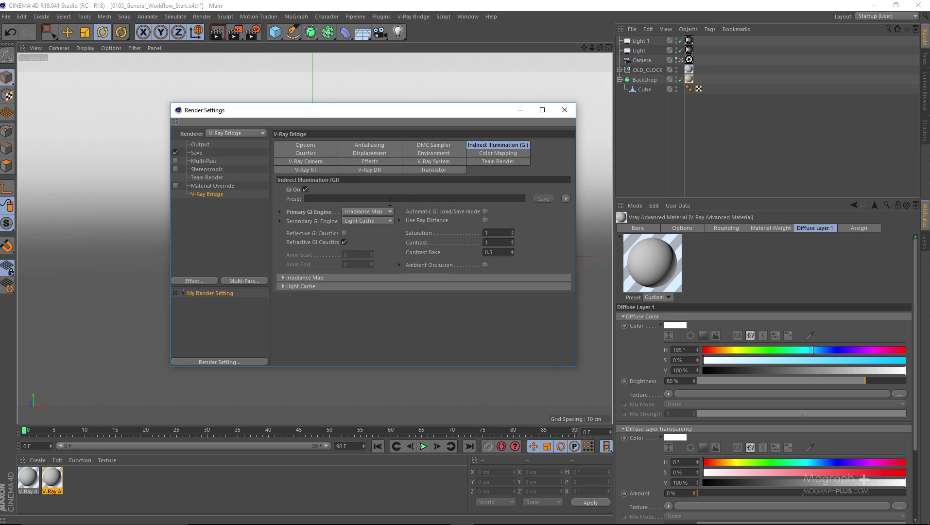
Review the V-Ray Color Mapping options and close the Render Settings.
left_click(486, 153)
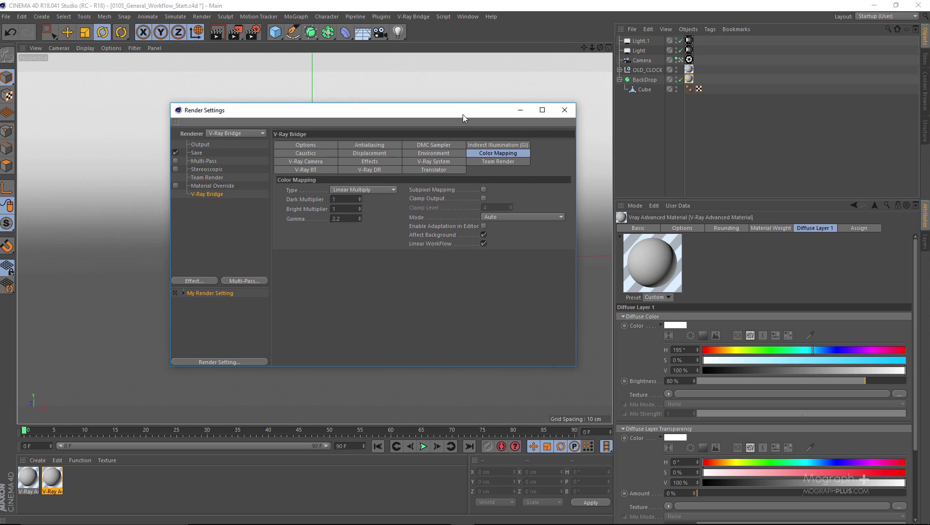
left_click_drag(464, 115, 458, 117)
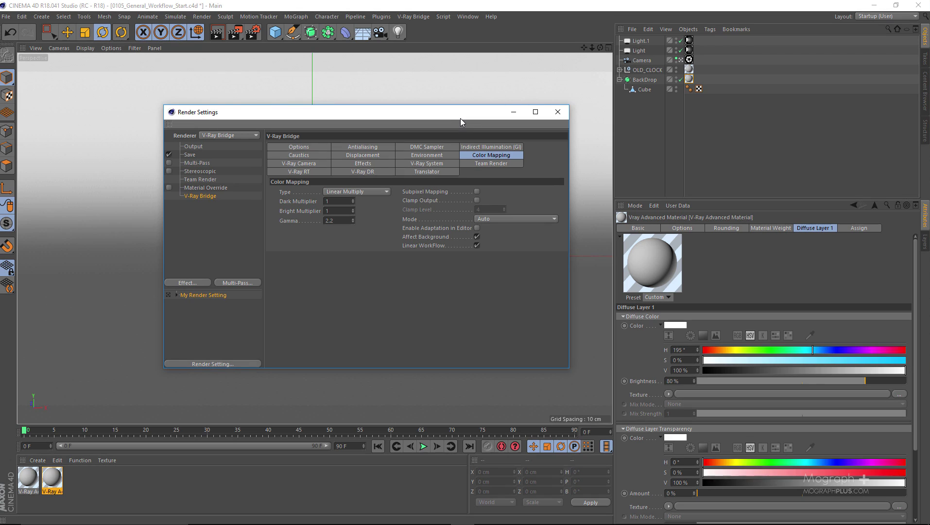
left_click(558, 112)
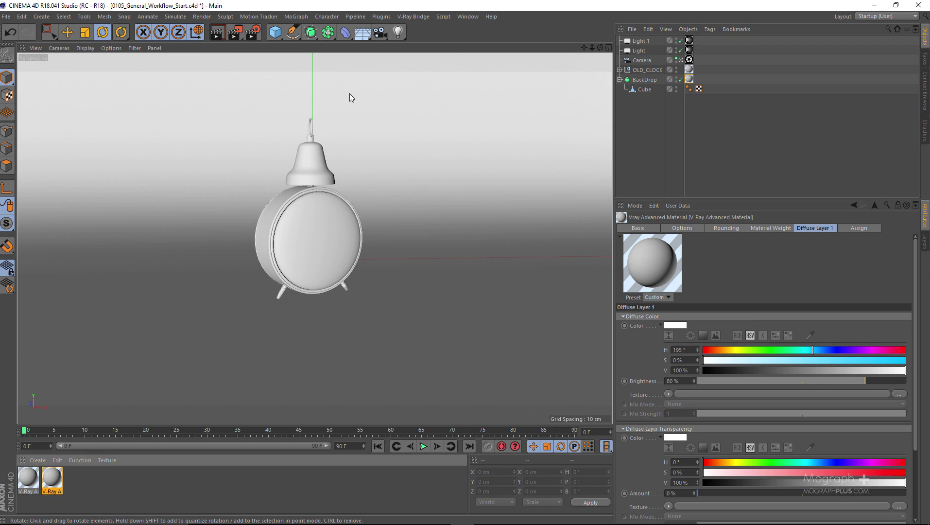
Open the V-Ray Multipass Manager, look over the available render elements and delete the existing Denoiser.
left_click(417, 18)
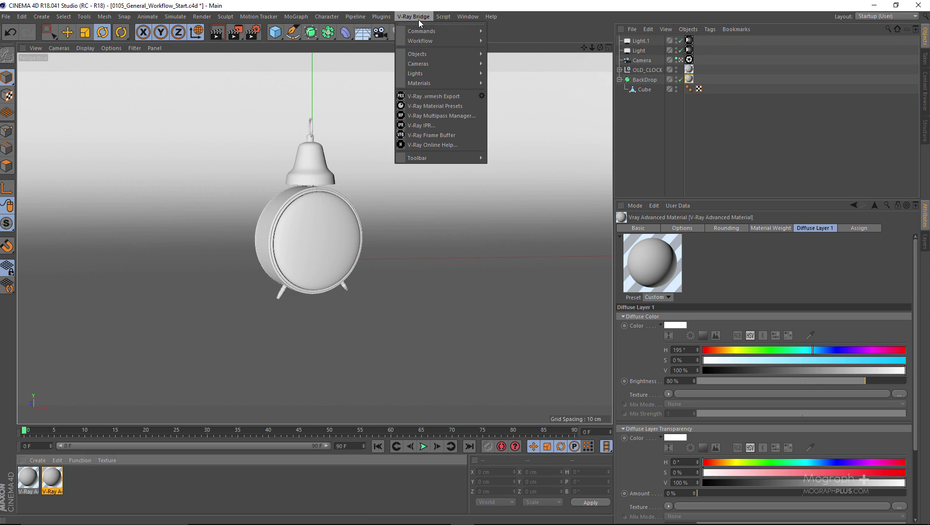
left_click(463, 116)
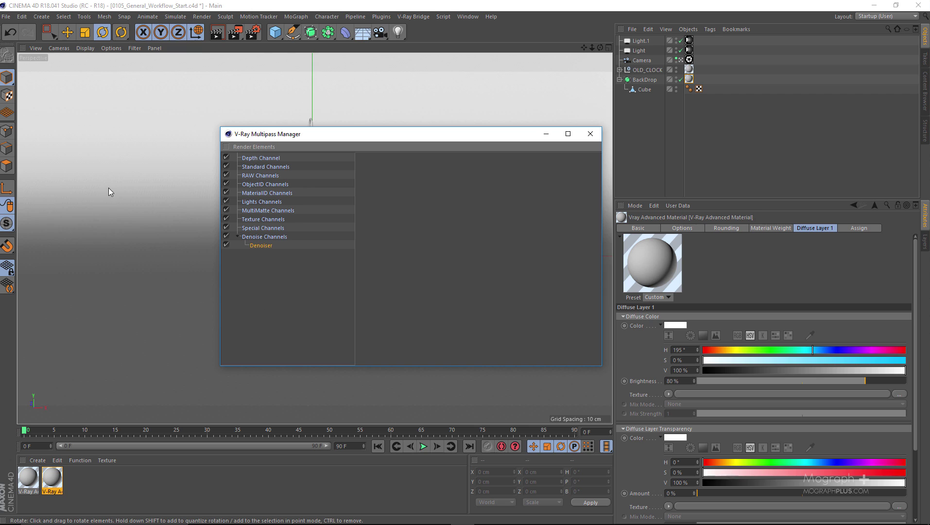
left_click(248, 145)
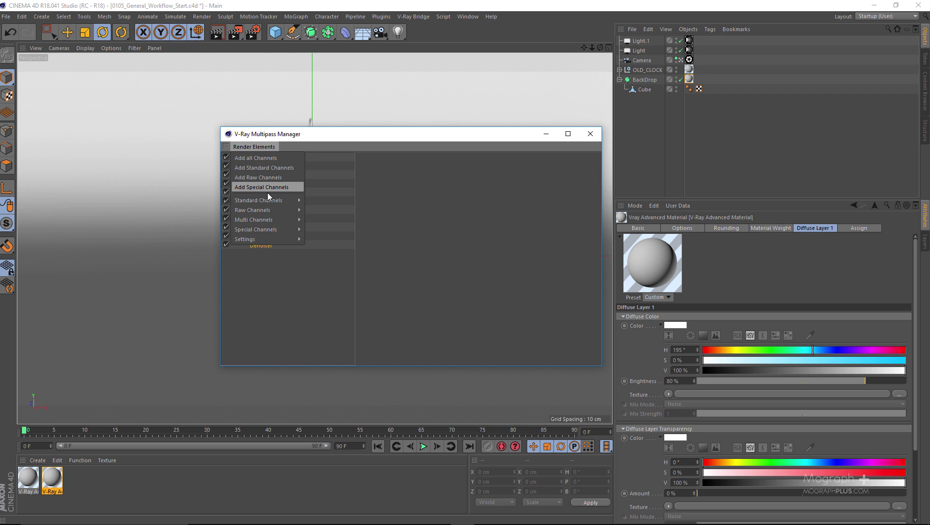
mouse_move(272, 200)
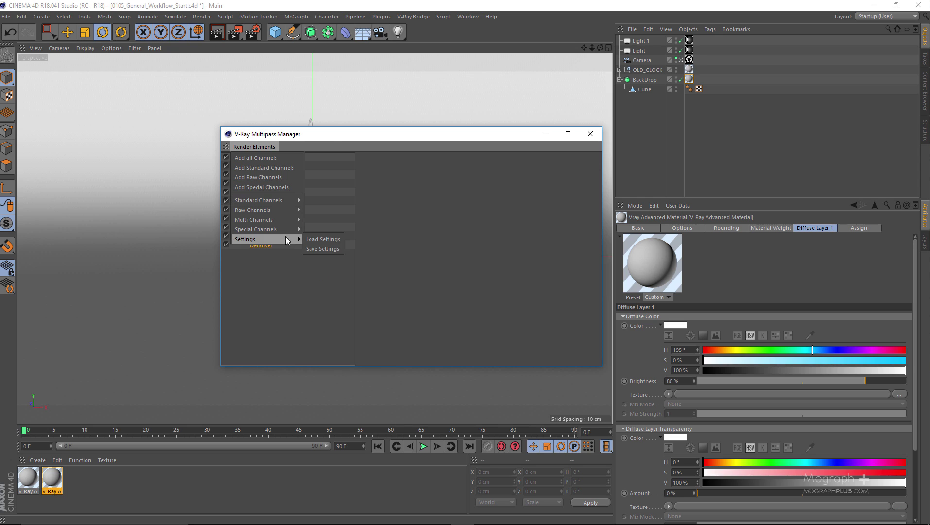
left_click(266, 273)
left_click(260, 248)
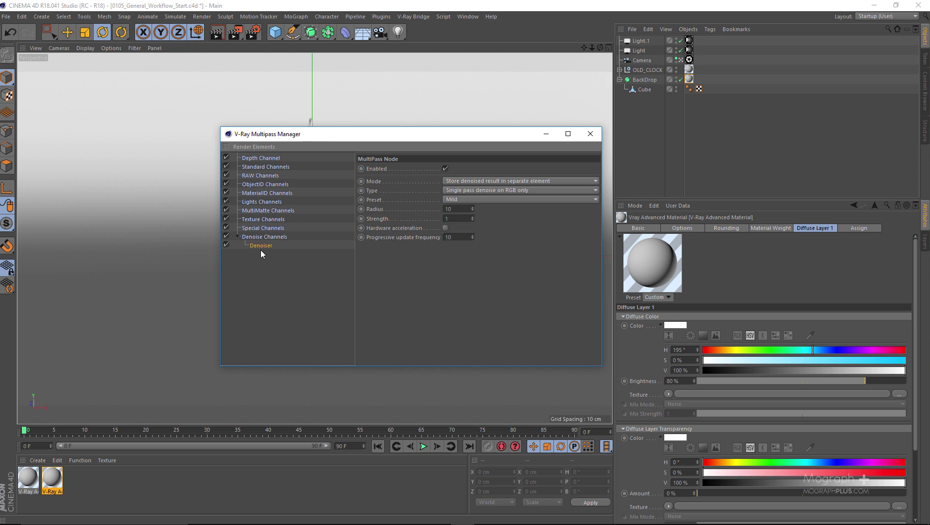
key("Delete")
Add a new Denoiser special channel to the render elements.
left_click(261, 150)
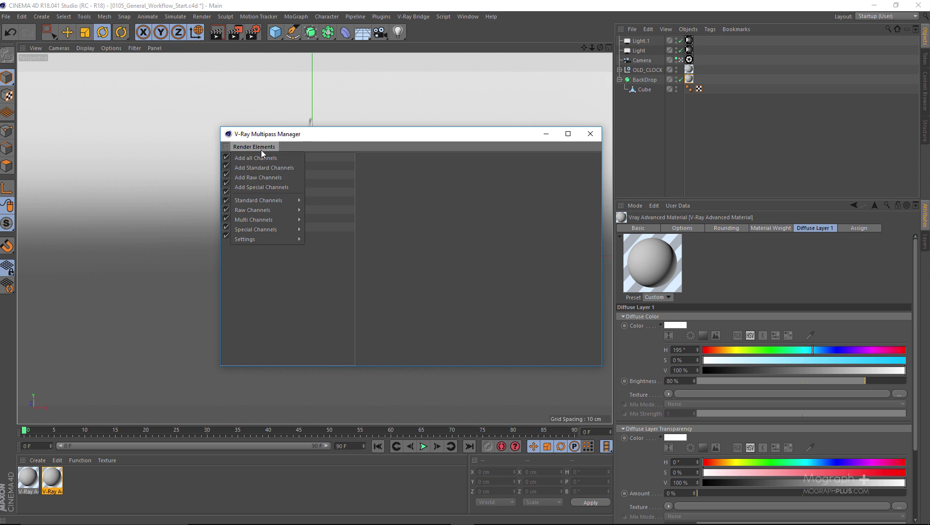
mouse_move(270, 239)
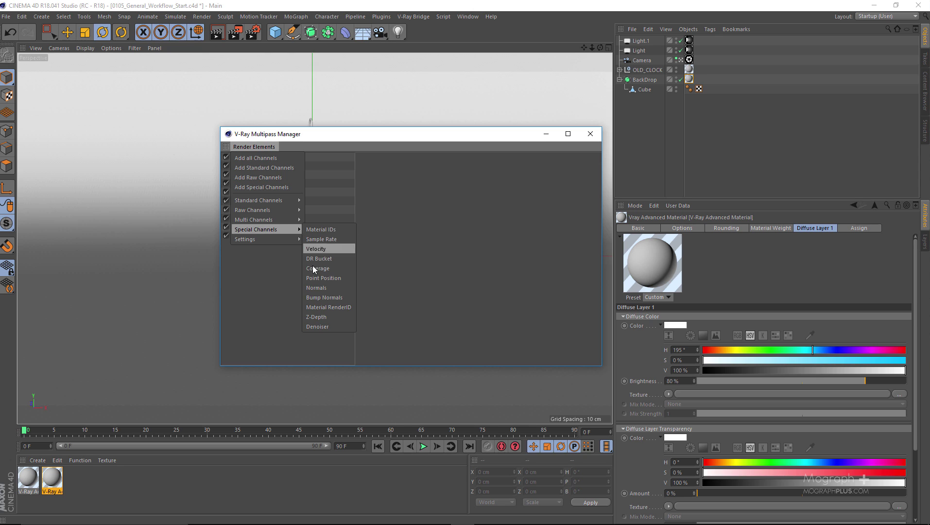
left_click(318, 326)
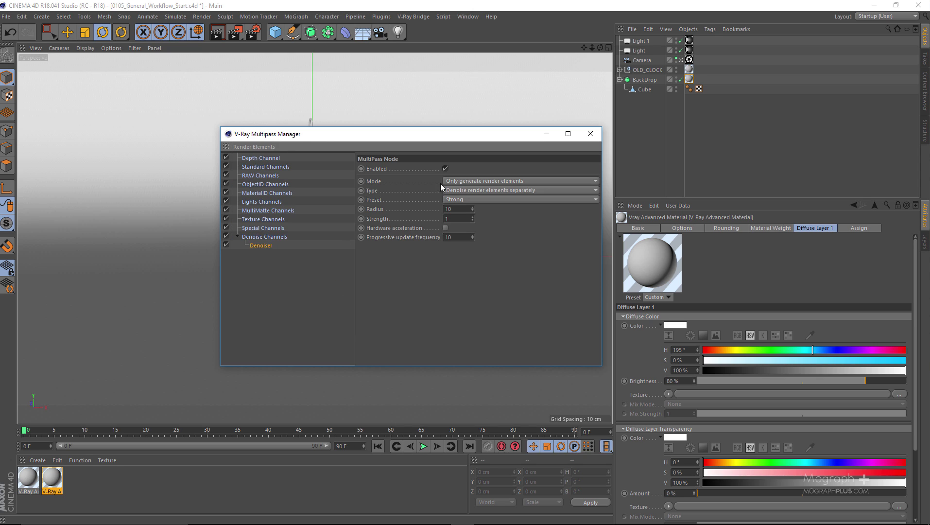
Set the Denoiser's mode to Store denoised result in separate element and its type to Single pass denoise on RGB only.
left_click(462, 182)
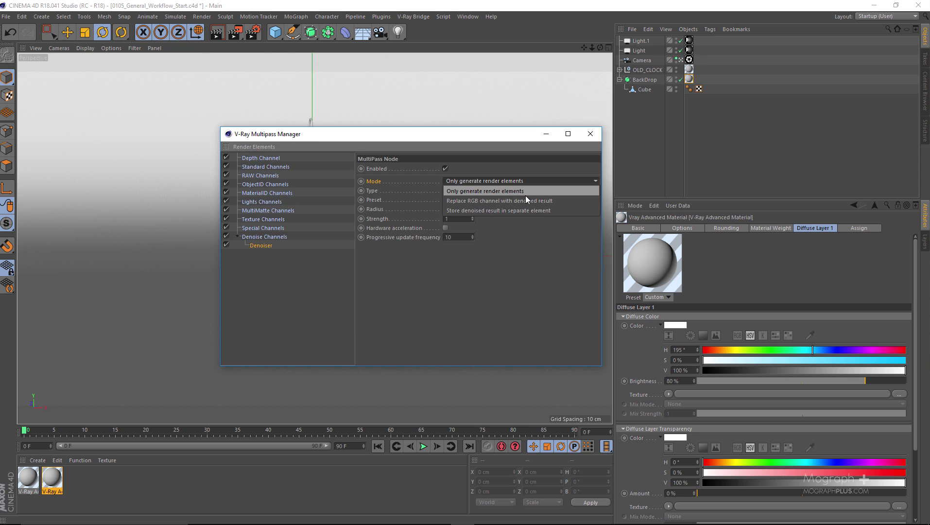
left_click(547, 211)
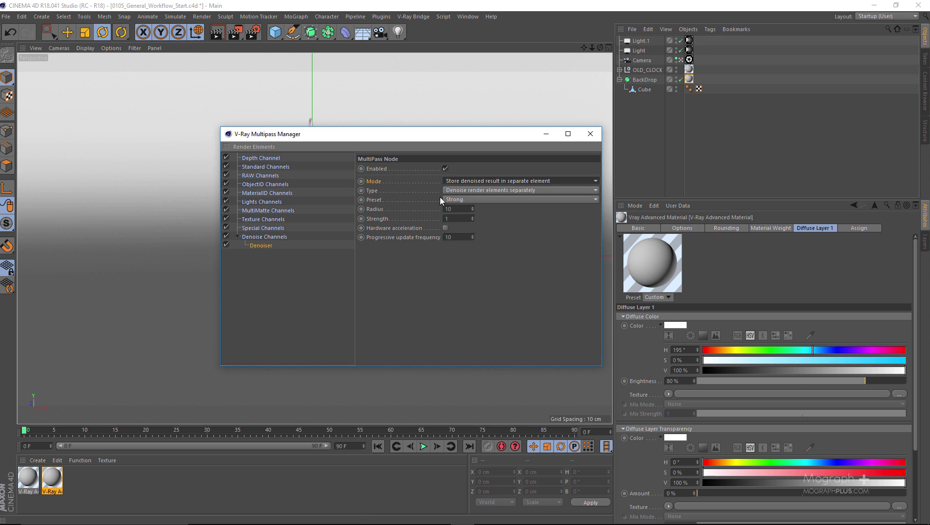
left_click(459, 190)
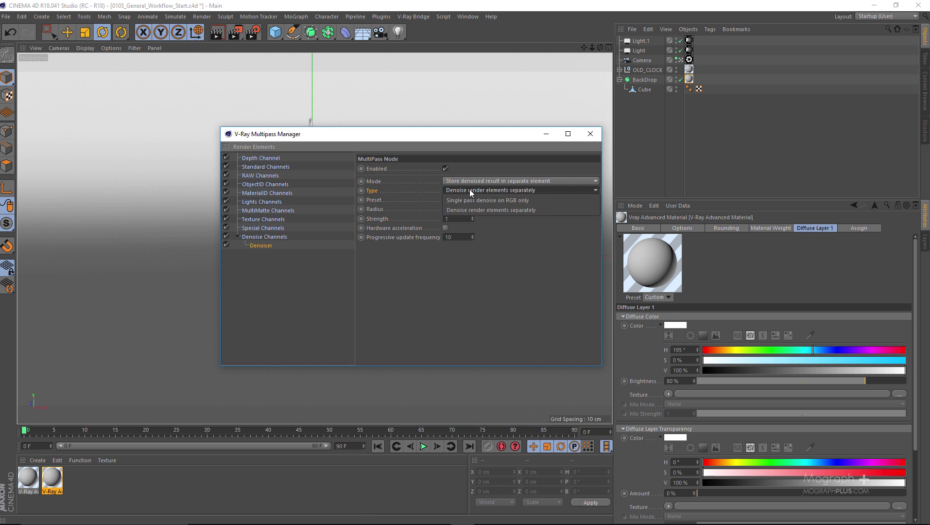
left_click(540, 201)
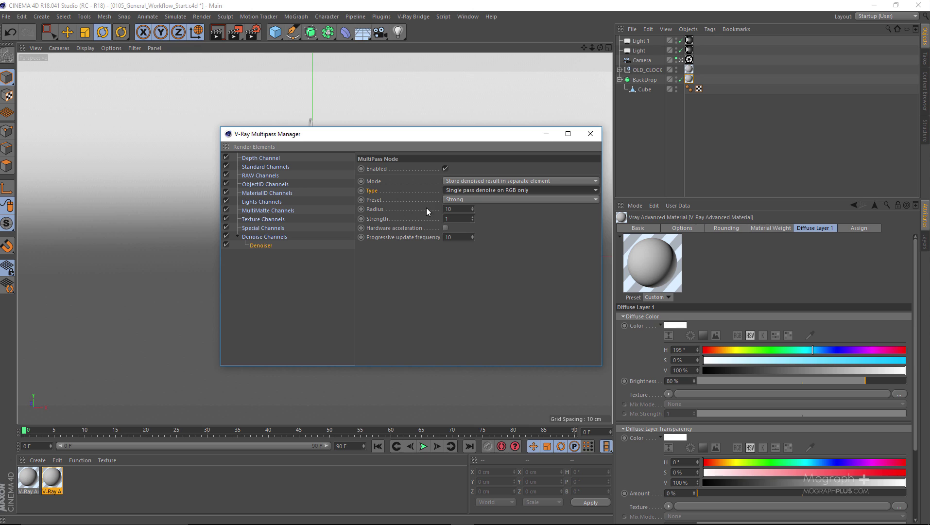
left_click_drag(416, 142, 393, 137)
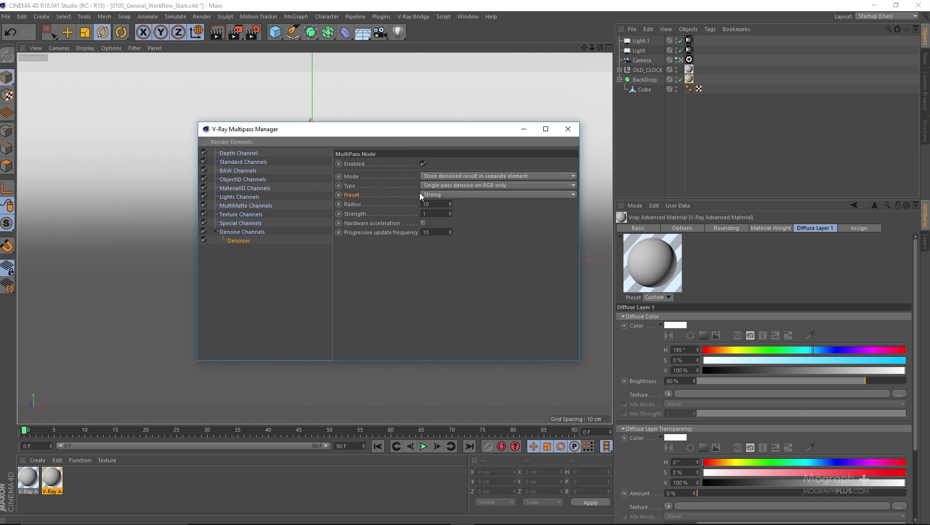
Set the Denoiser's preset to Mild and close the V-Ray Multipass Manager.
left_click(455, 194)
left_click(461, 205)
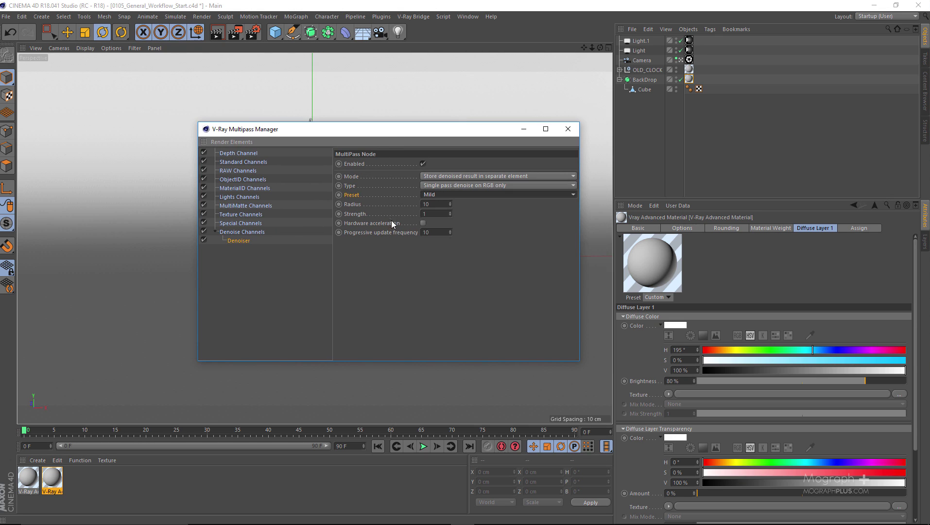
left_click(568, 130)
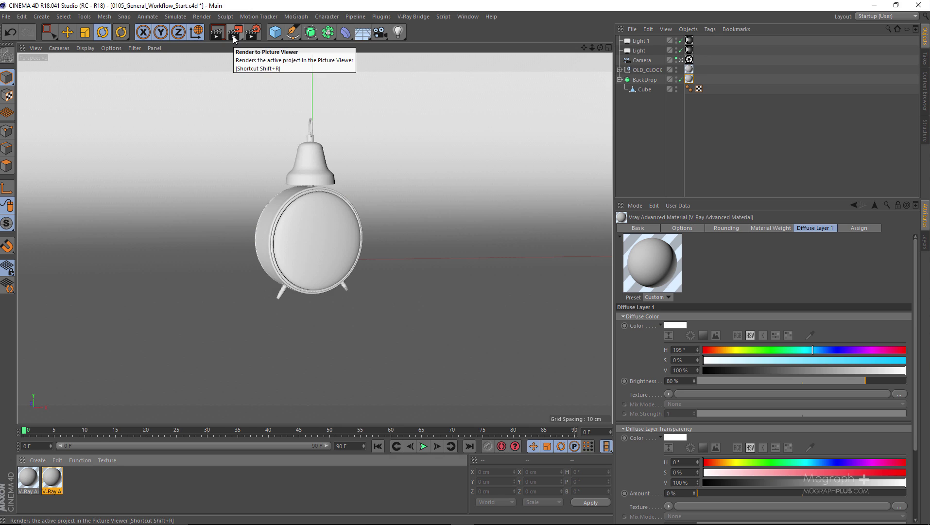
Render the scene to the Picture Viewer, showing the RGB color channel in the V-Ray frame buffer while it renders.
left_click(232, 36)
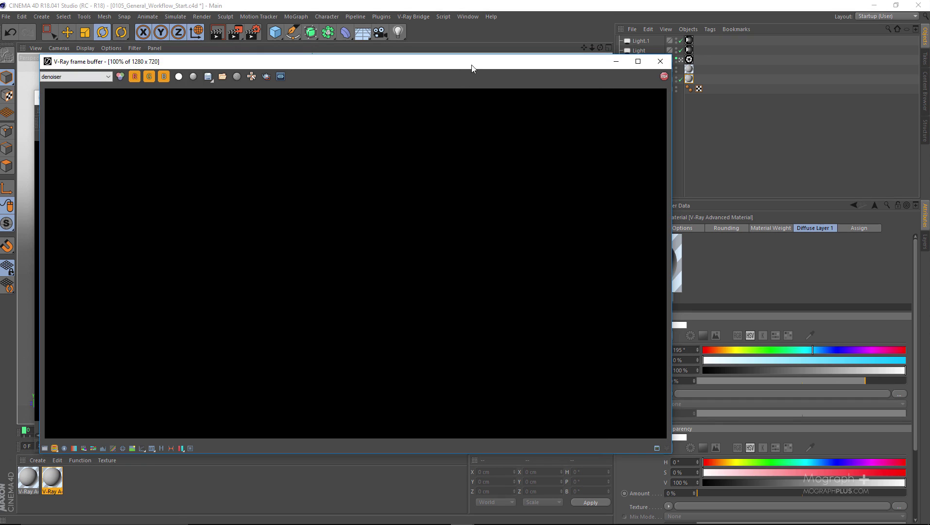
left_click_drag(471, 68, 536, 67)
left_click(133, 73)
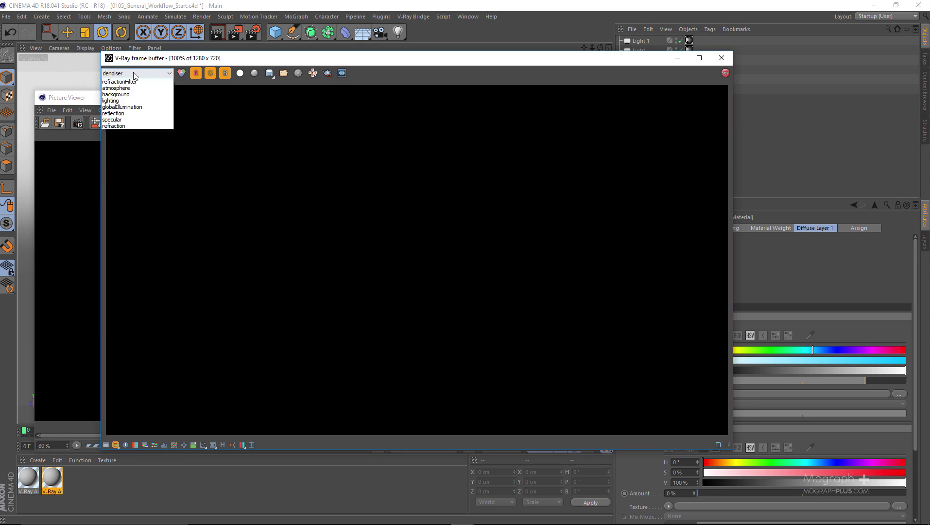
left_click(142, 83)
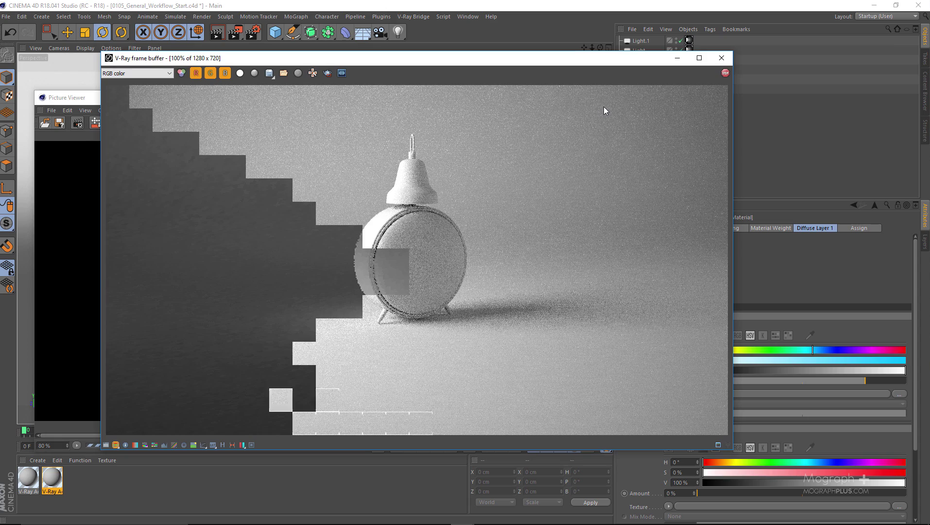
left_click_drag(390, 58, 573, 44)
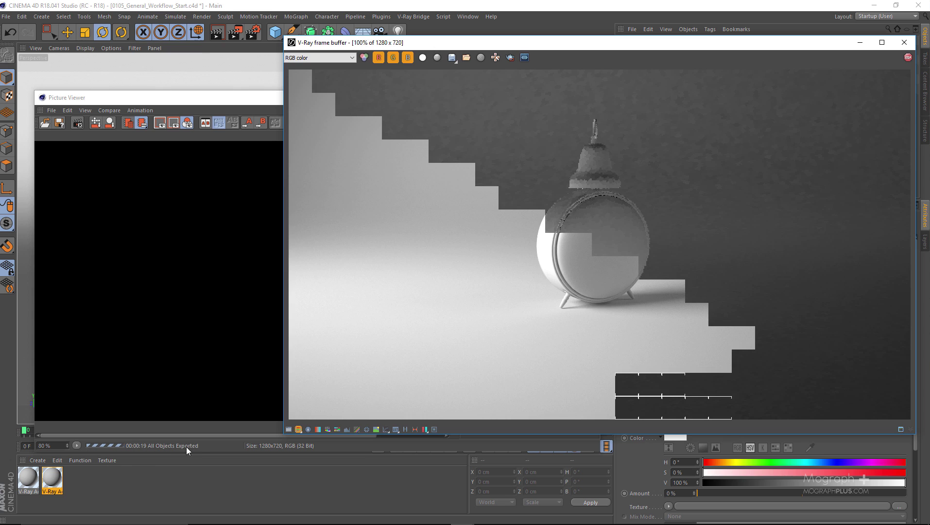
left_click_drag(610, 50, 463, 49)
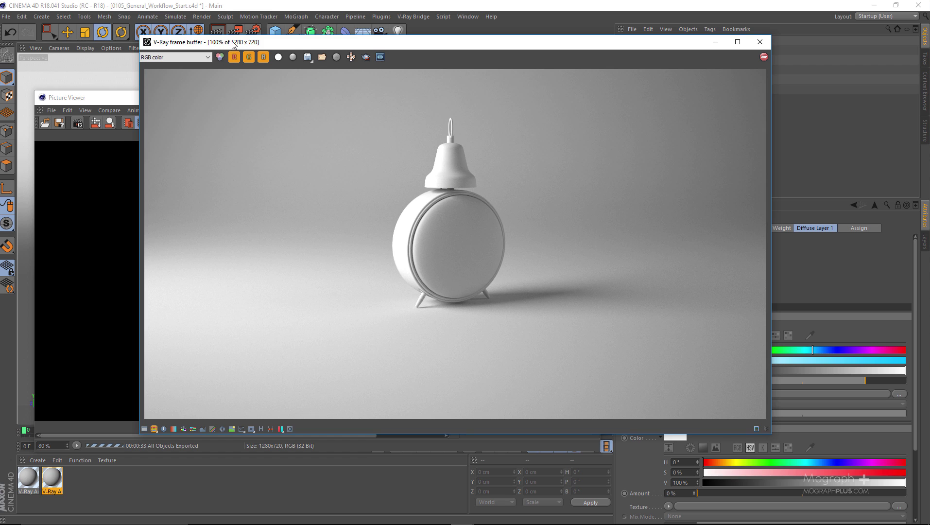
left_click_drag(233, 43, 221, 33)
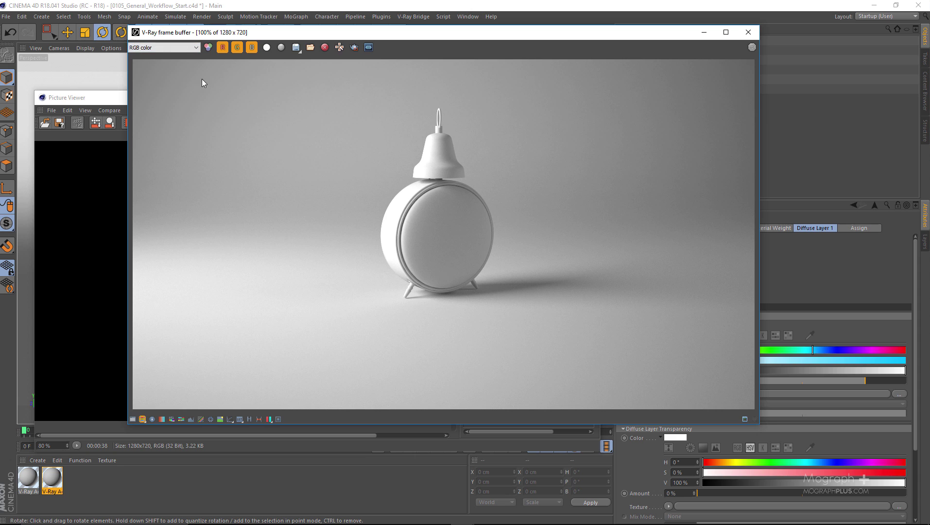
Compare the denoiser and RGB color channels of the finished clock render at 200% zoom.
left_click(159, 47)
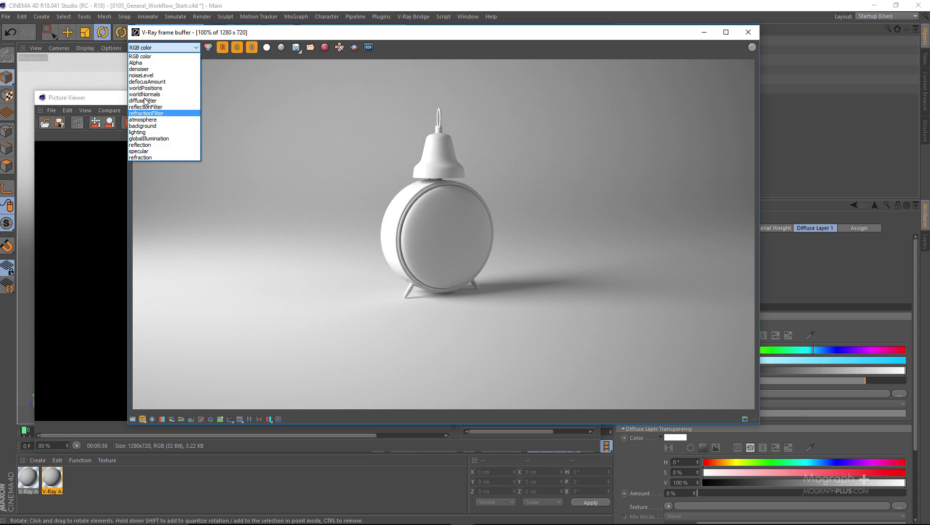
left_click(146, 69)
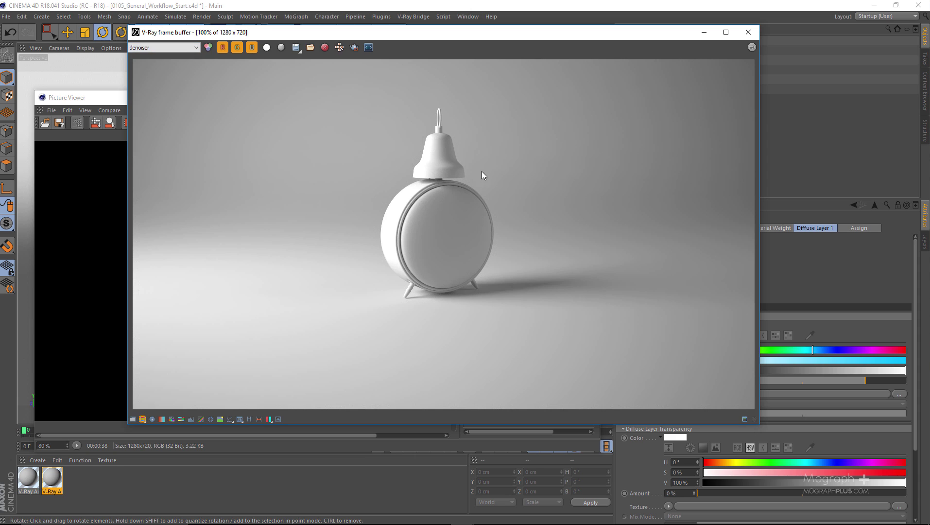
scroll(482, 171, "up", 2)
left_click(176, 47)
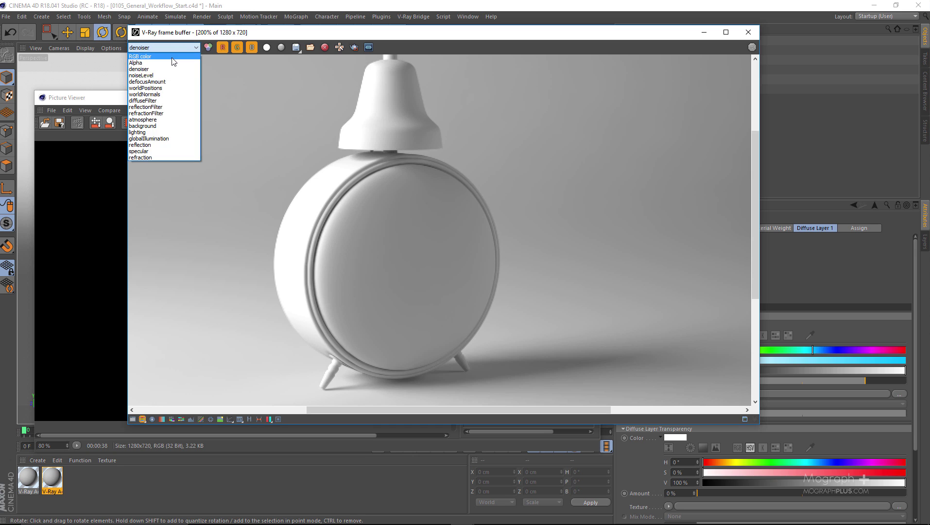
left_click(171, 54)
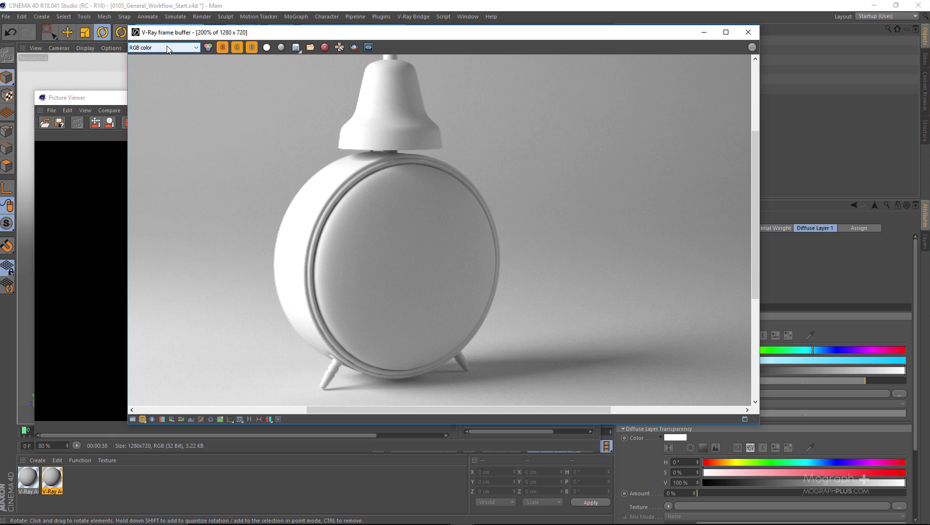
left_click(167, 47)
left_click(164, 67)
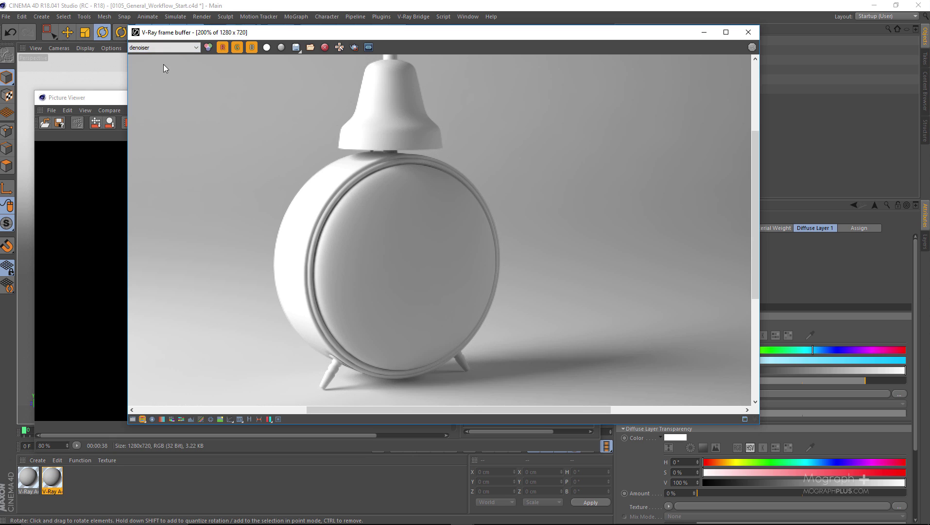
Inspect the noise in the clock's shadow at 800% in both RGB color and denoiser, ending on the denoiser channel at 100%.
left_click(166, 47)
left_click(171, 54)
scroll(570, 367, "up", 2)
left_click_drag(554, 309, 511, 211)
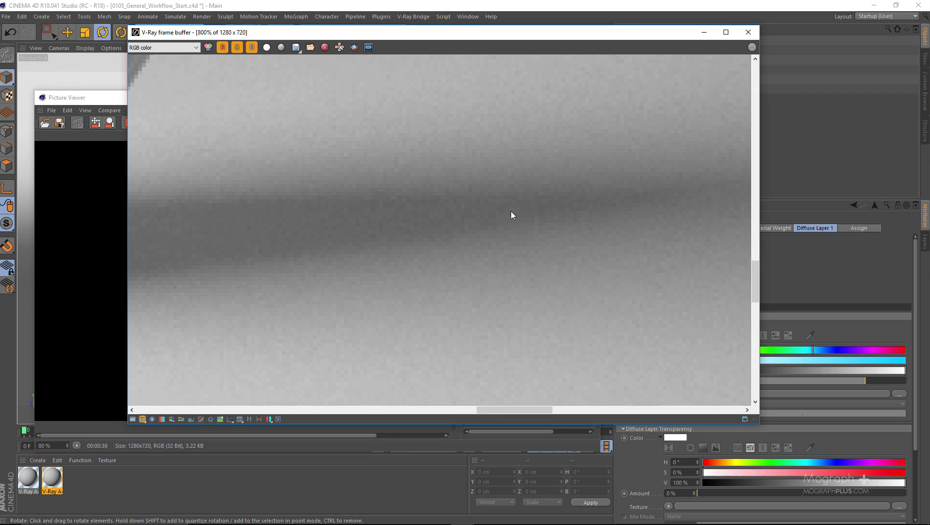
left_click(168, 47)
left_click(168, 70)
left_click(166, 47)
left_click(170, 54)
scroll(470, 231, "down", 3)
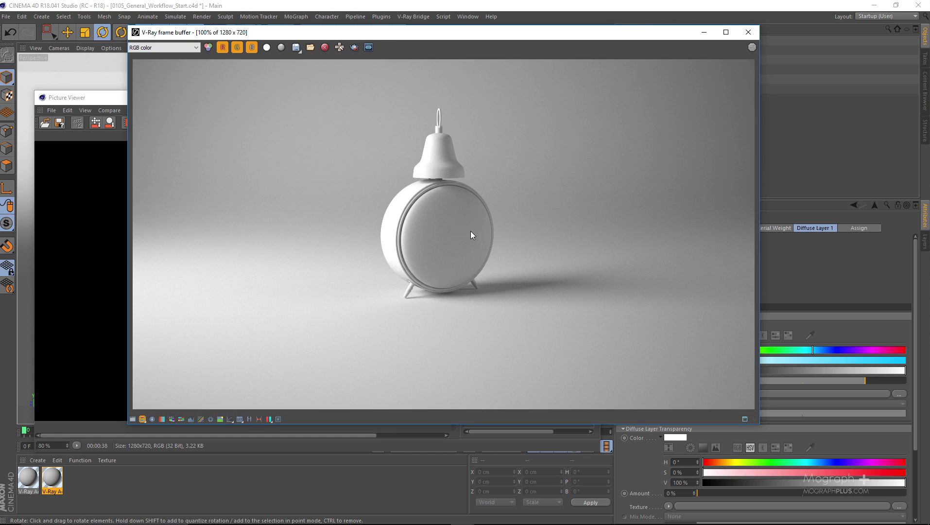
left_click(158, 50)
left_click(168, 70)
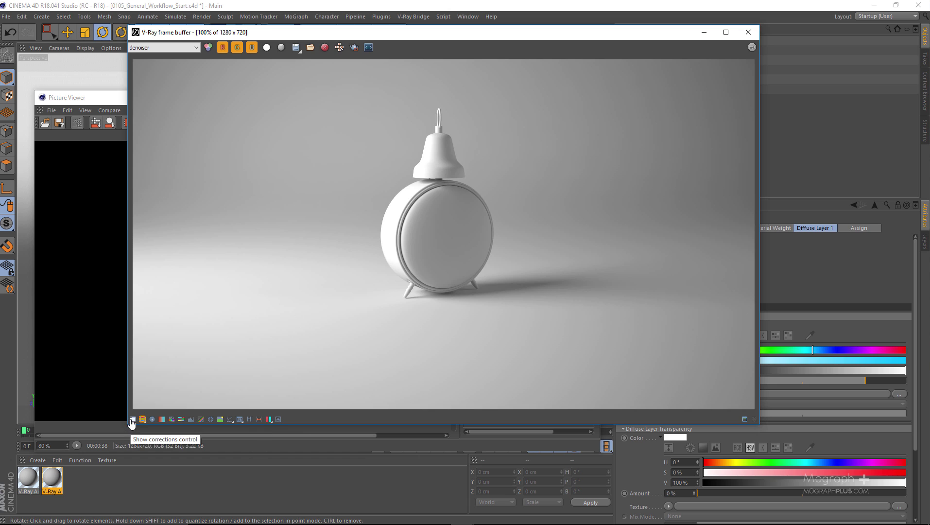
Show the frame buffer's color corrections and enable Exposure at 0.06 and White Balance with a temperature of 6698.
left_click(269, 419)
left_click_drag(668, 34, 555, 47)
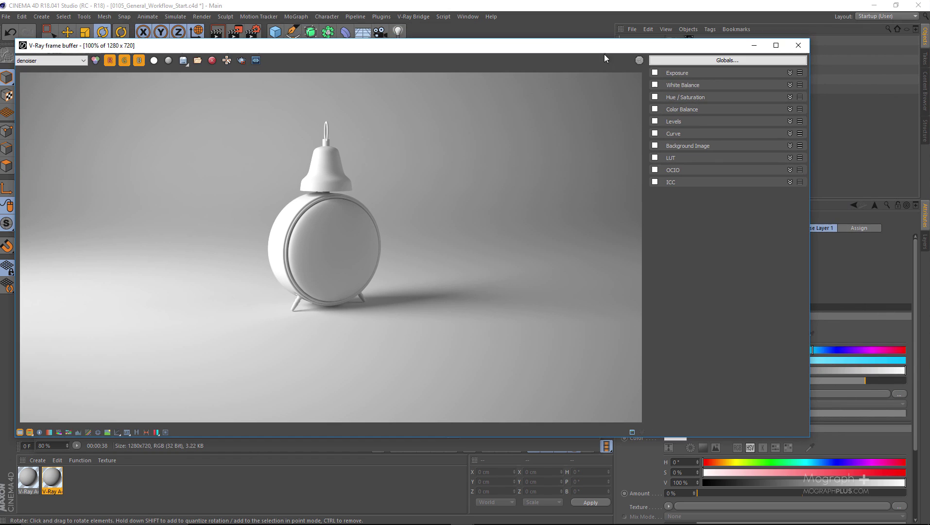
left_click(654, 73)
left_click_drag(716, 99, 721, 101)
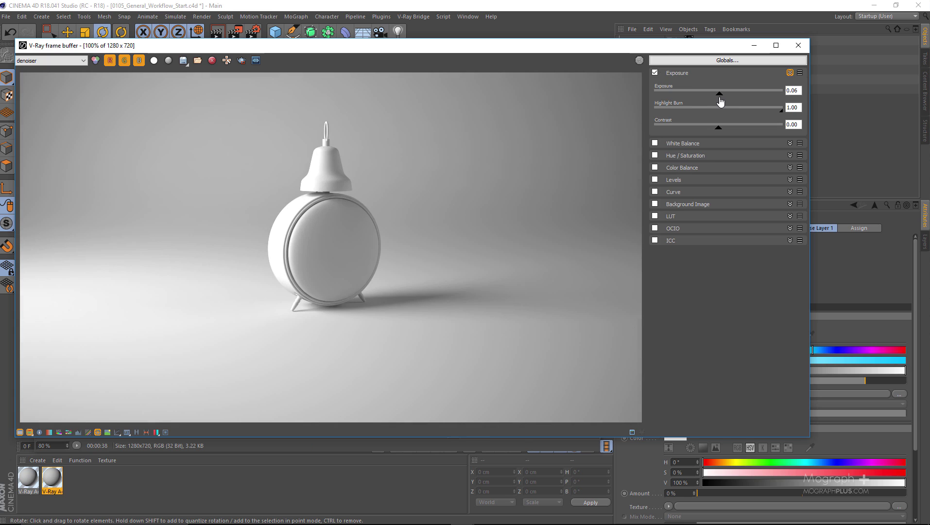
left_click(655, 143)
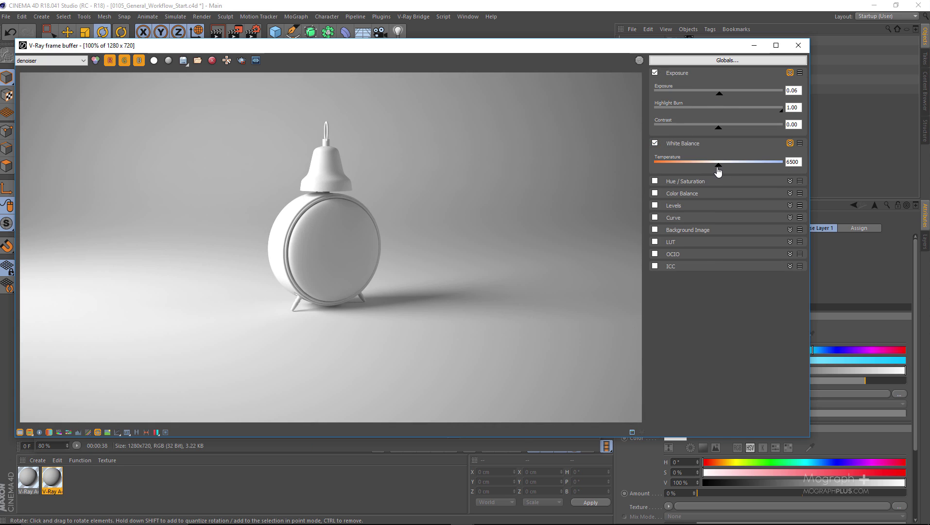
mouse_move(718, 167)
left_mouse_down()
mouse_move(725, 174)
mouse_move(710, 174)
mouse_move(723, 173)
left_mouse_up()
Try a Color Balance correction that shifts the shadows and highlights toward yellow, and switch the correction off.
left_click(655, 193)
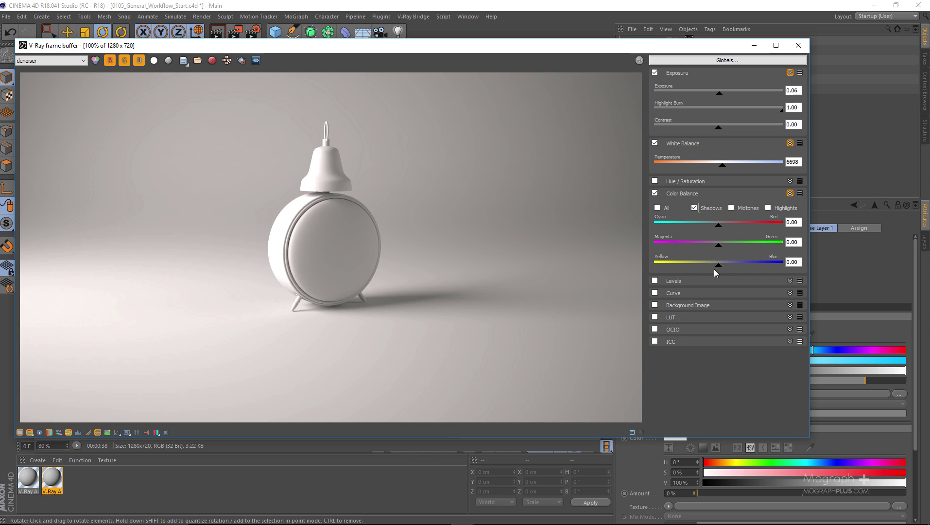
mouse_move(718, 266)
left_mouse_down()
mouse_move(731, 269)
mouse_move(710, 267)
left_mouse_up()
left_click(768, 208)
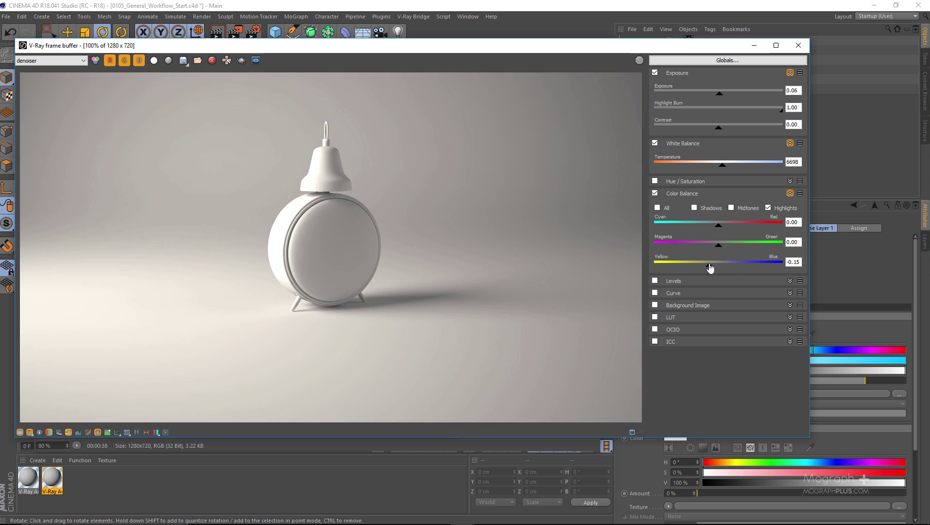
left_click(655, 193)
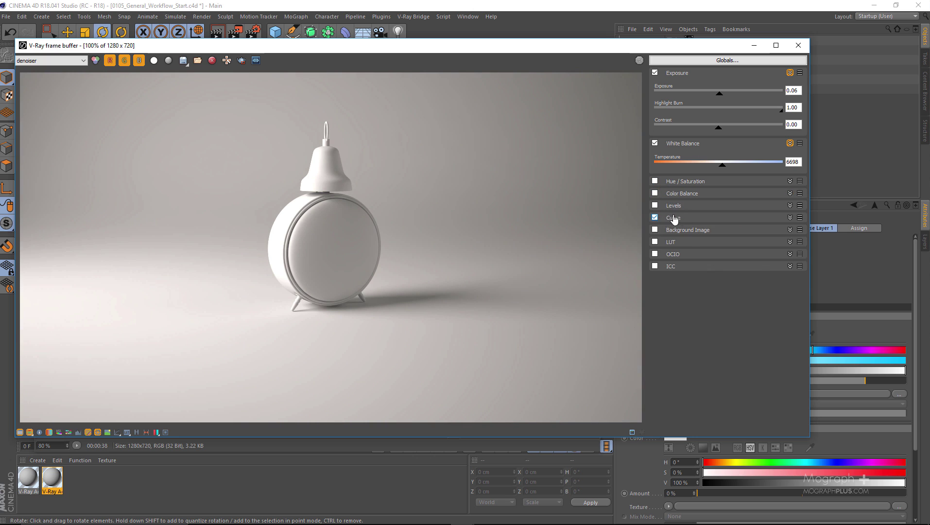
Enable the Curve correction and bend it into a gentle S-shape by lowering the shadows and raising the highlights.
left_click(673, 219)
left_click(672, 360)
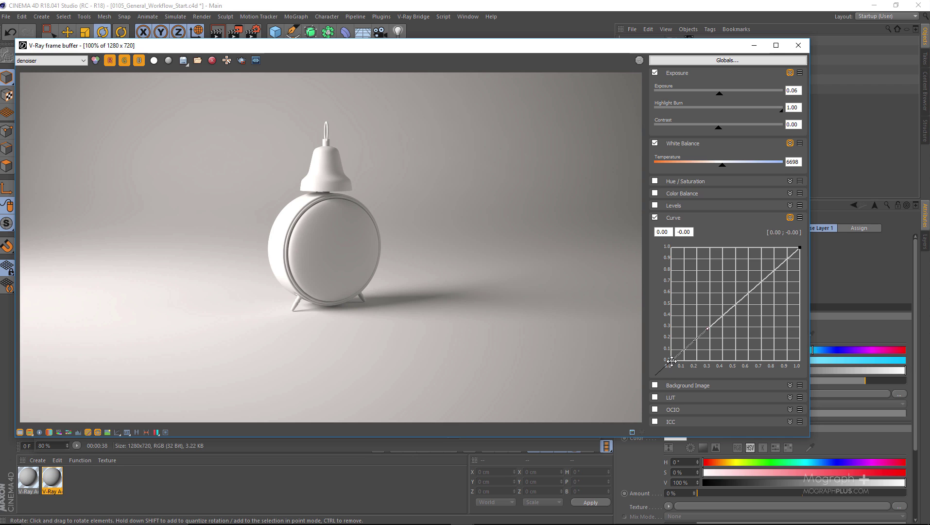
left_click_drag(706, 329, 713, 334)
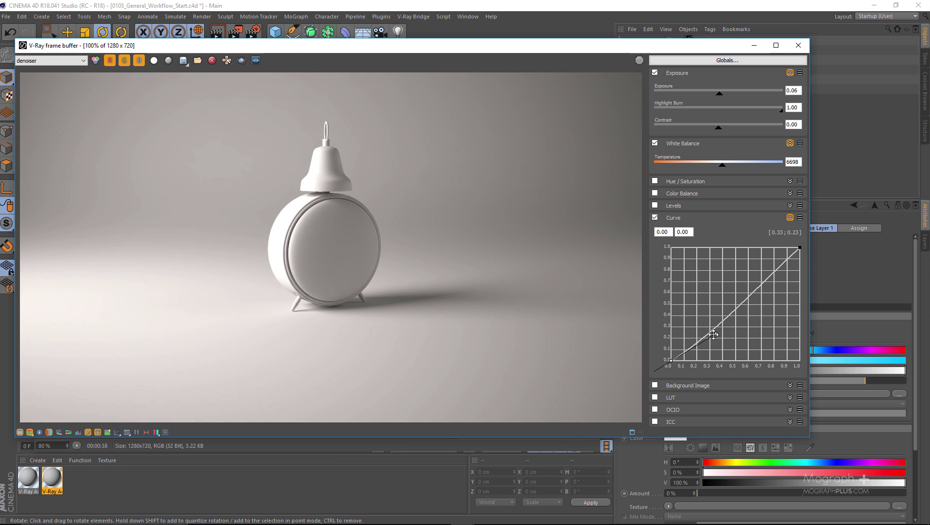
left_click(800, 247)
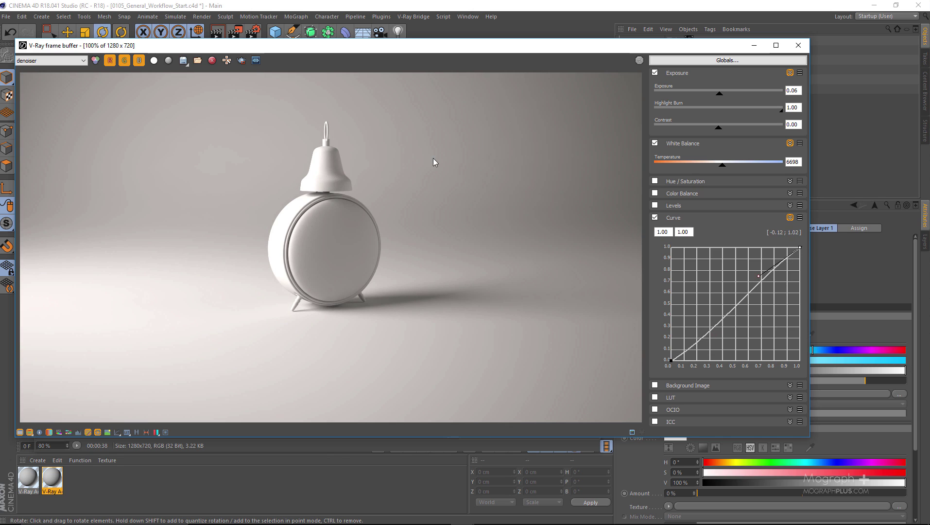
Look over the channel list and the options for saving the current channel or all image channels.
left_click_drag(525, 45, 570, 44)
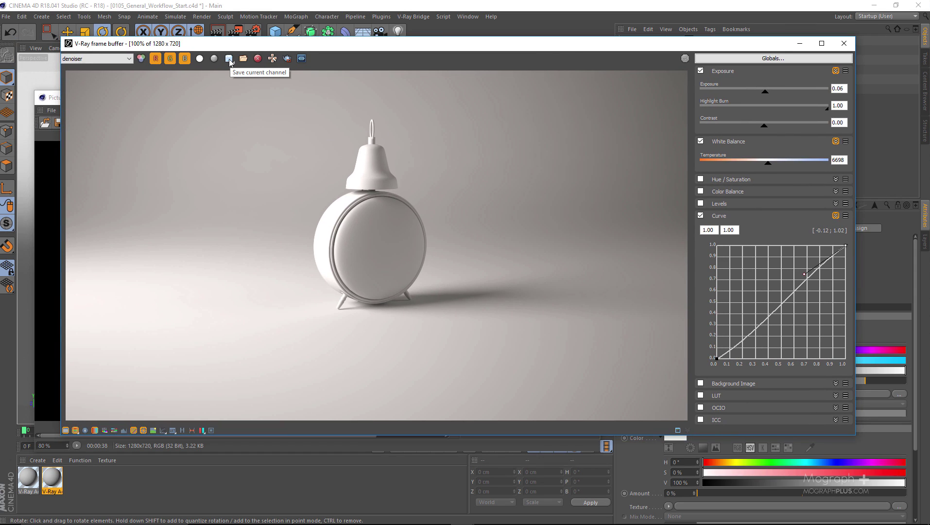
left_click(94, 59)
left_click(85, 68)
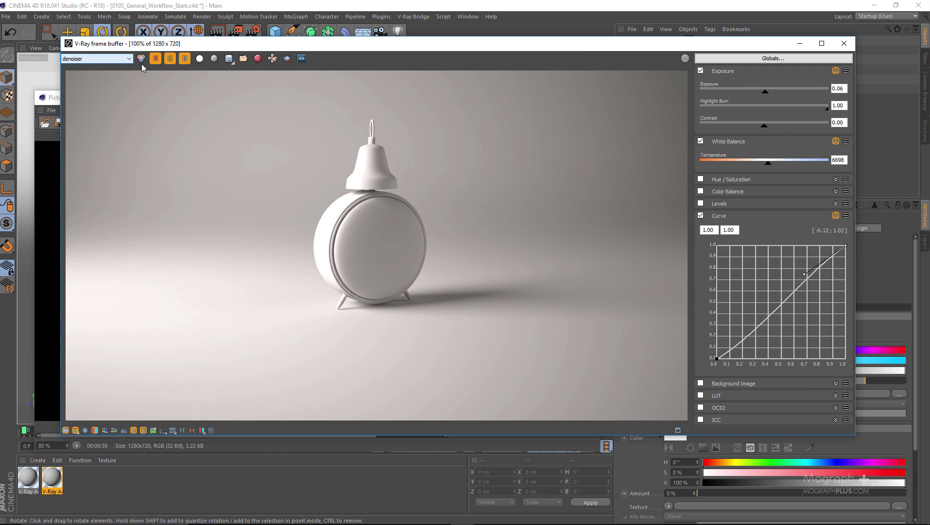
left_click(230, 63)
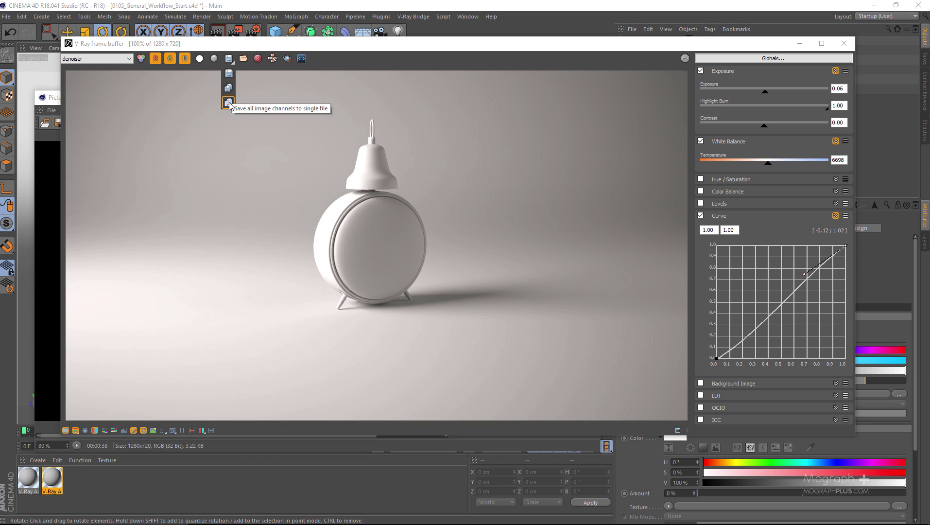
left_click(250, 109)
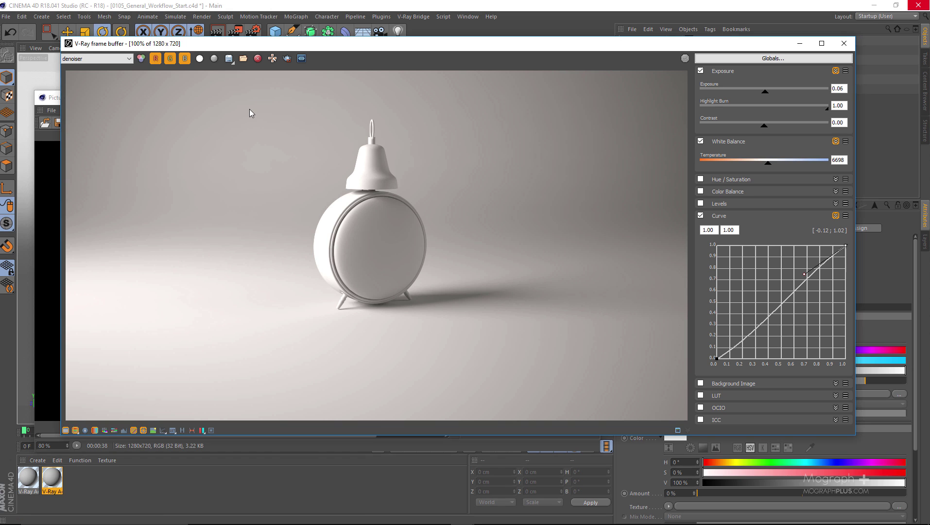
Look over the output file types for saving the denoiser channel and cancel the save.
left_click(227, 61)
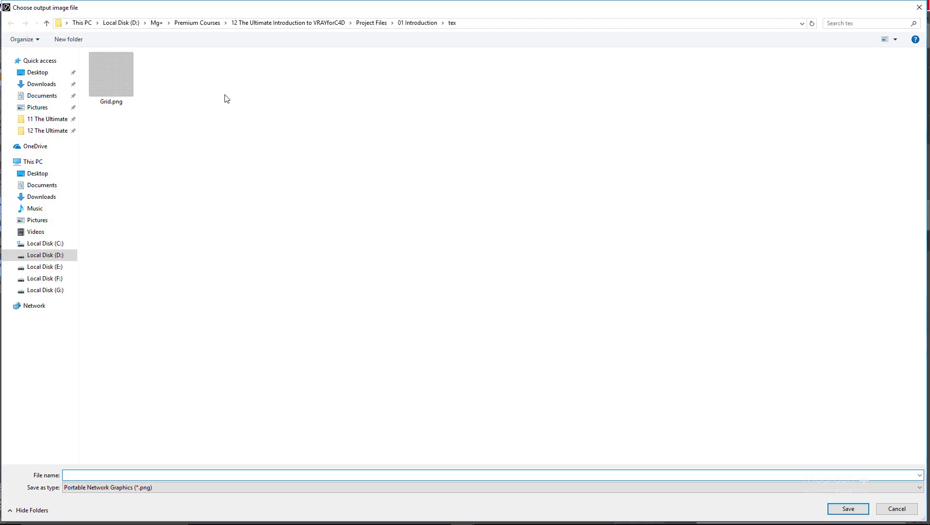
left_click(210, 488)
left_click(216, 373)
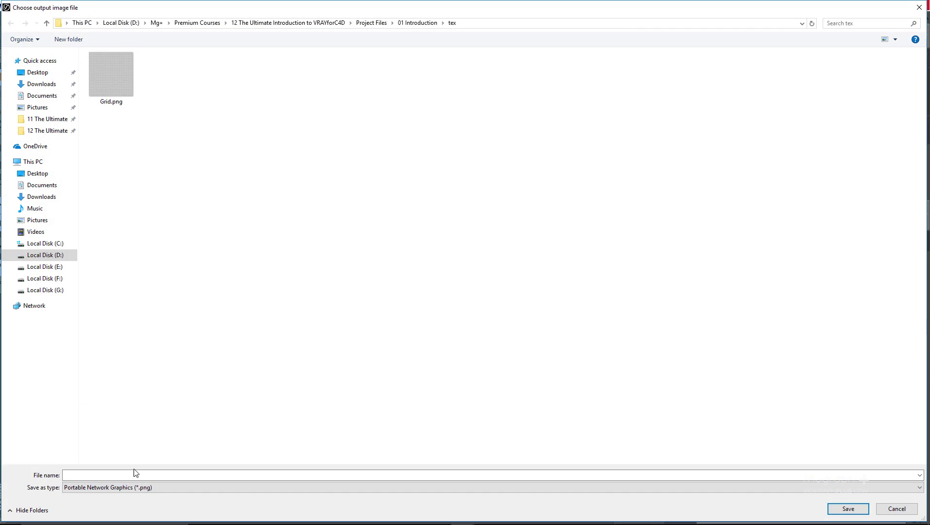
left_click(135, 474)
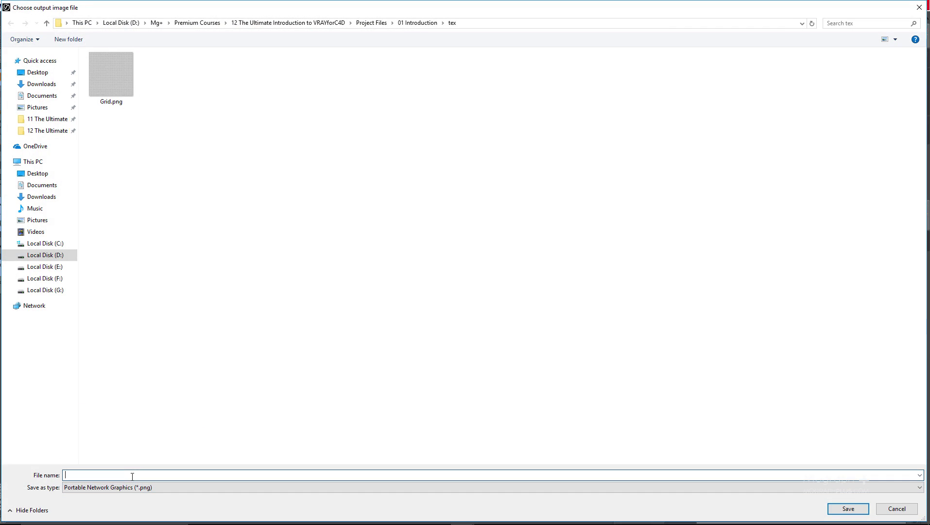
left_click(896, 508)
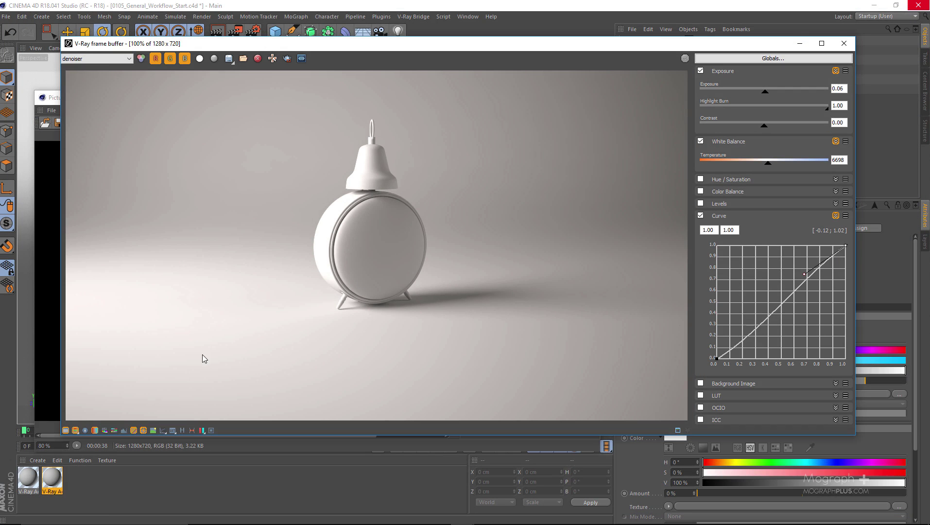
Show the frame buffer's render history and review its directory, maximum disk size and auto-save settings.
left_click(183, 430)
left_click_drag(295, 49, 384, 47)
left_click(142, 56)
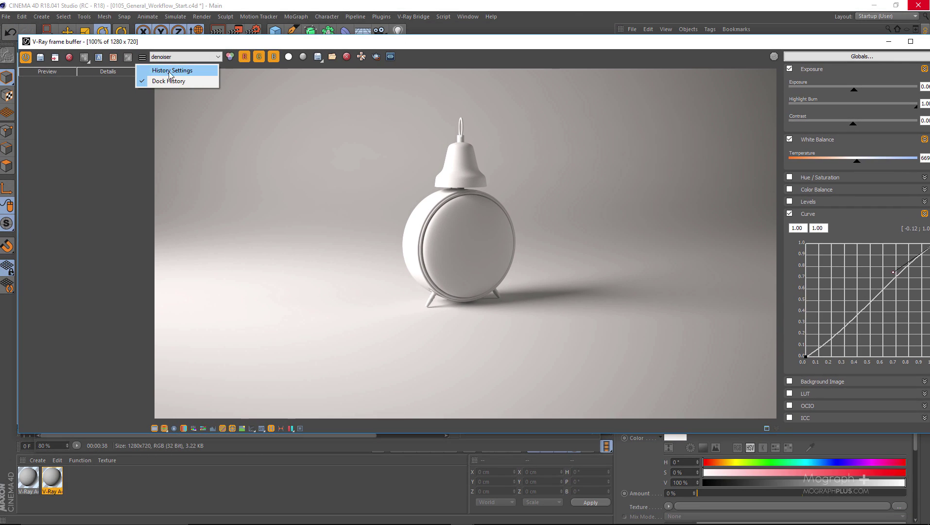
left_click(170, 71)
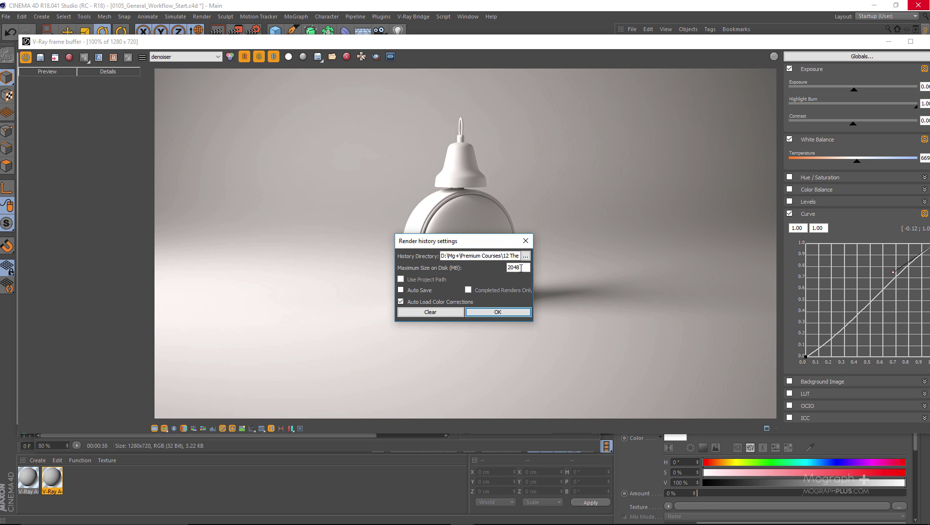
left_click_drag(524, 268, 463, 274)
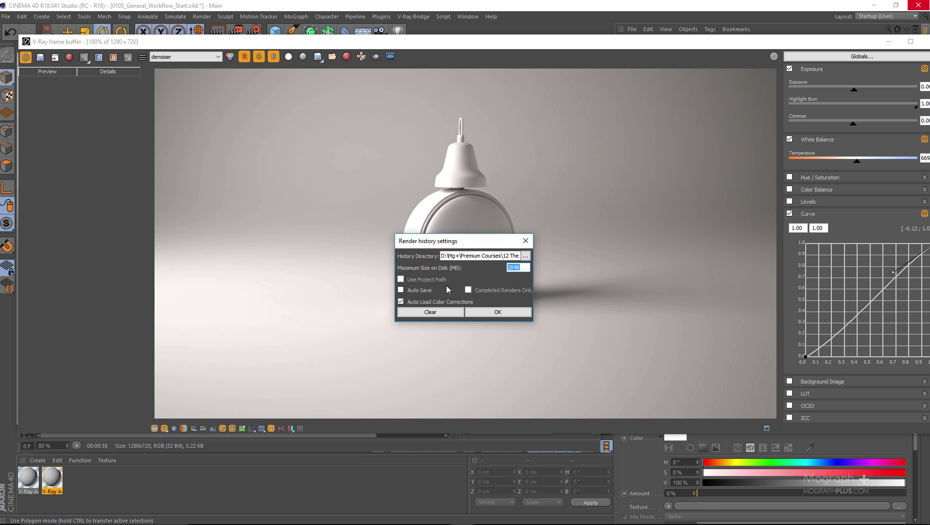
left_click(497, 312)
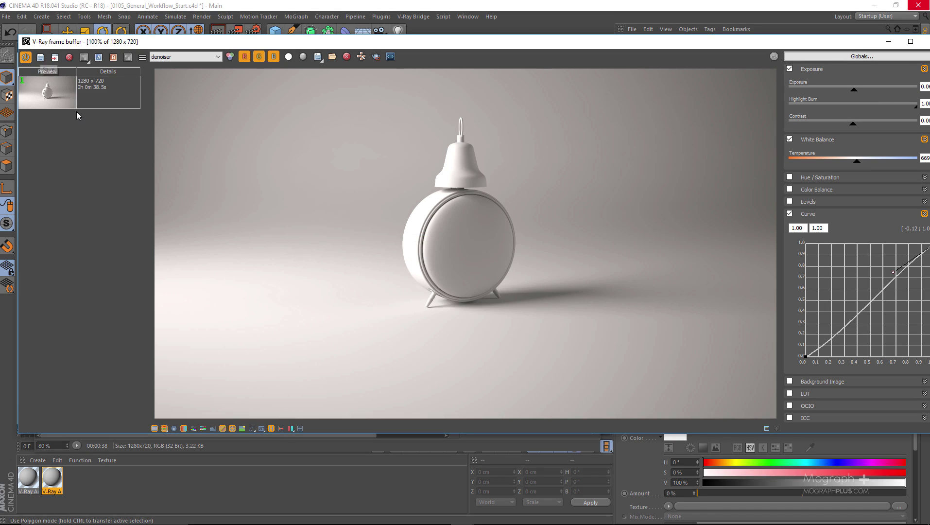
Save the current denoised render to the render history and select its entry.
left_click(59, 97)
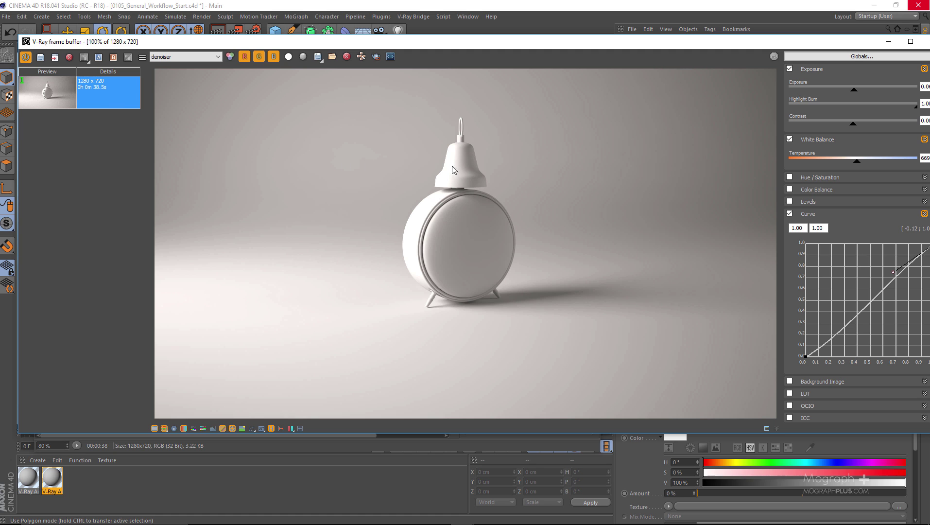
left_click_drag(681, 46, 577, 54)
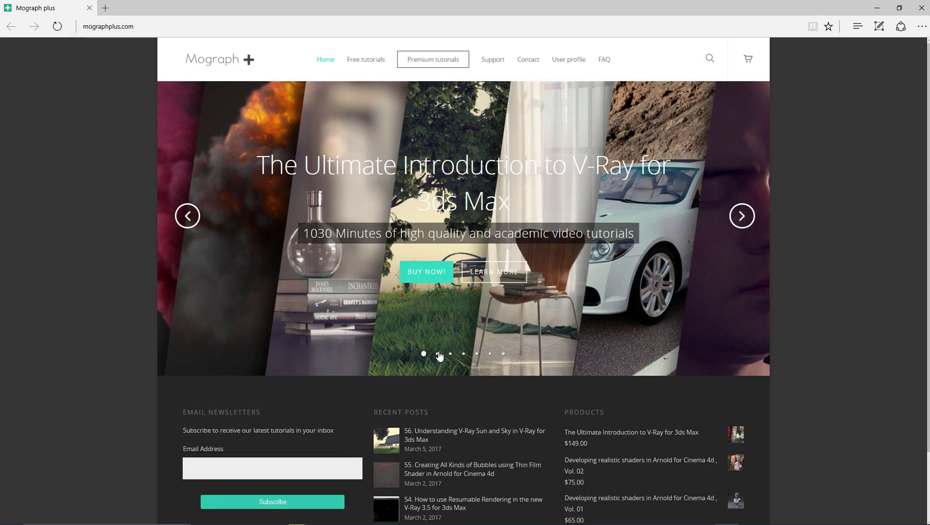
Switch to the mographplus.com home page in the web browser and look through the featured tutorial slides.
left_click(438, 355)
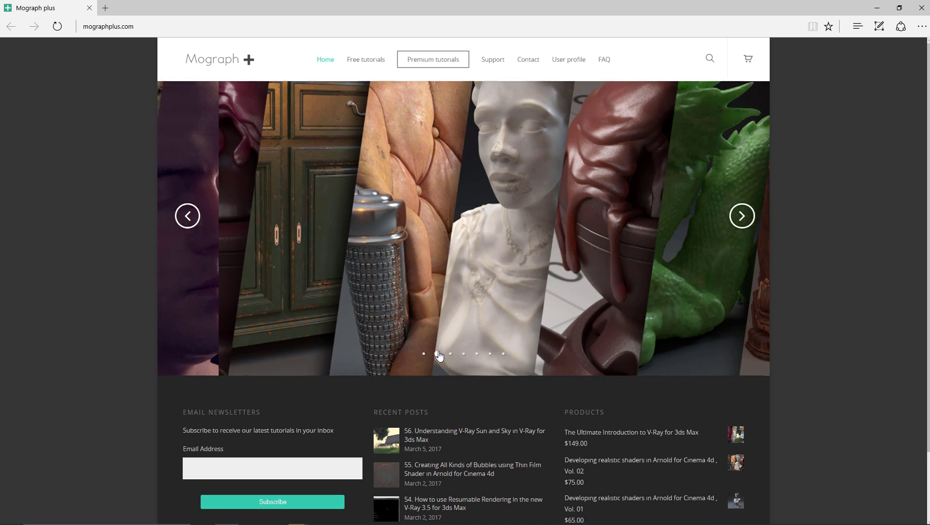
left_click(451, 355)
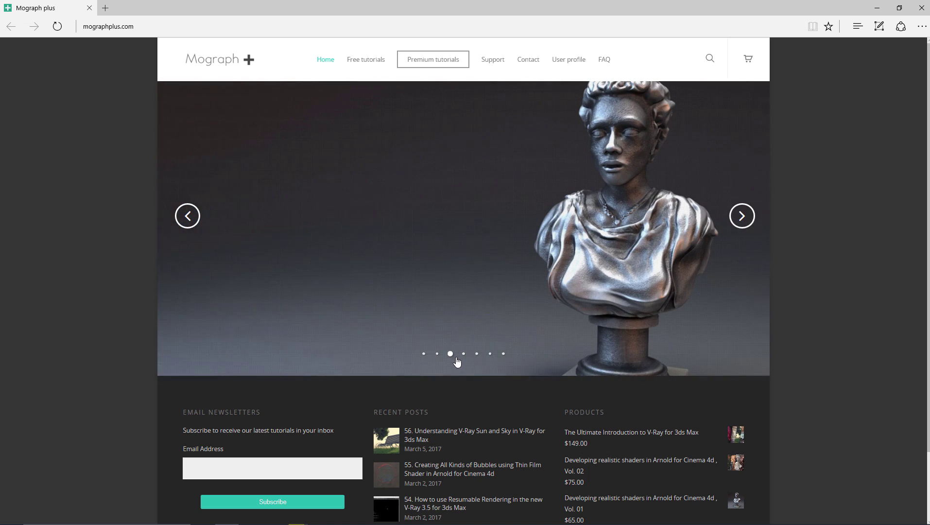
left_click(465, 355)
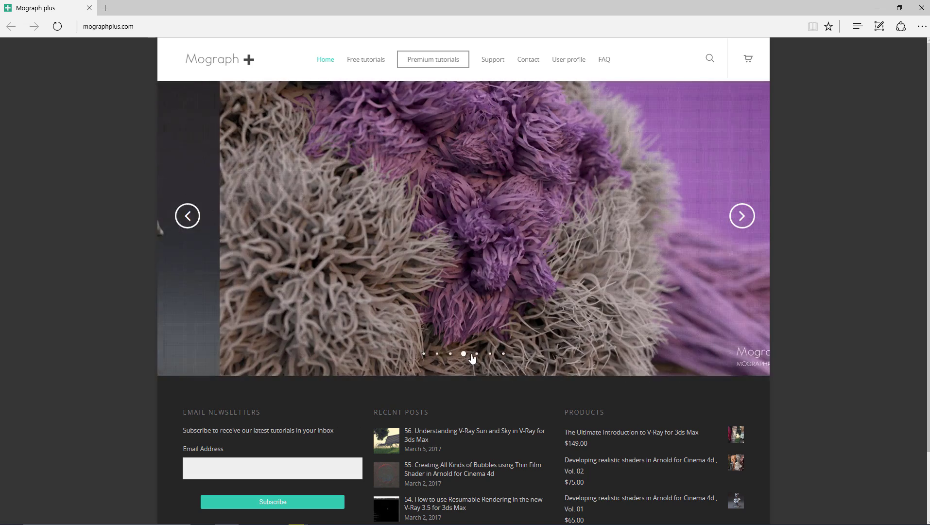
left_click(477, 355)
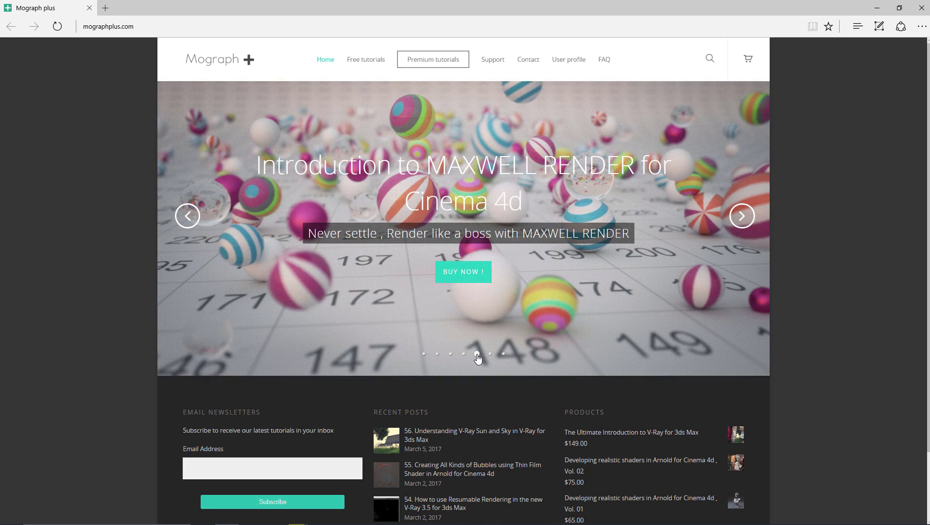
left_click(491, 353)
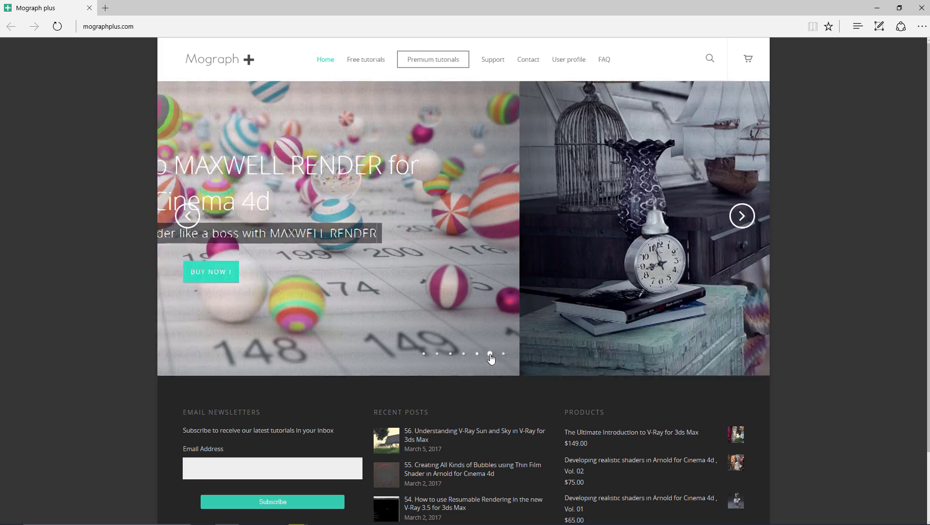